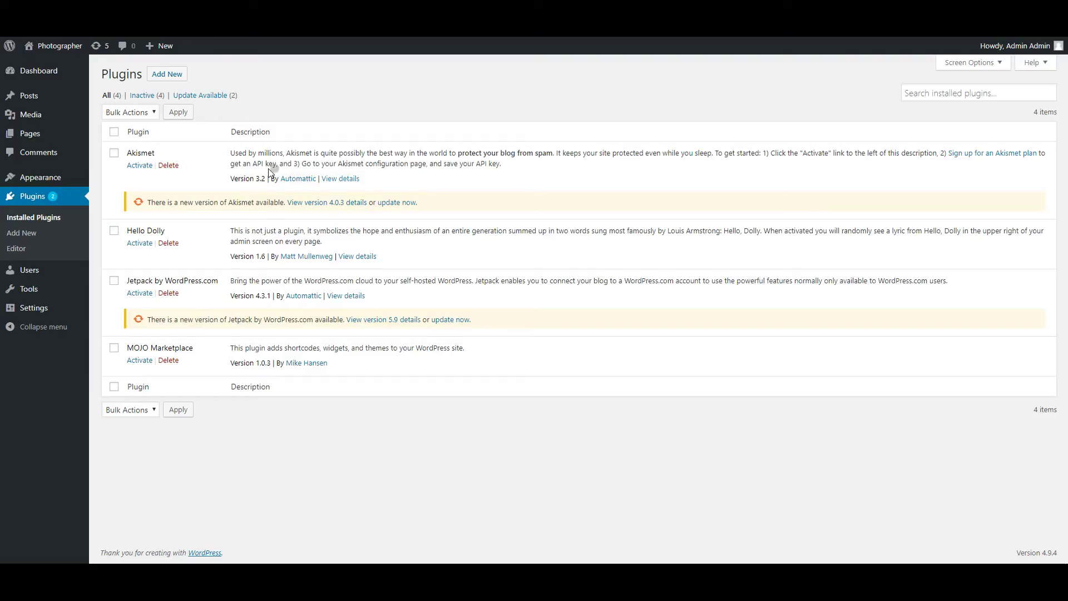
# Step: Search the plugin directory for Limb, then install and activate Gallery by Limb
pyautogui.click(173, 74)
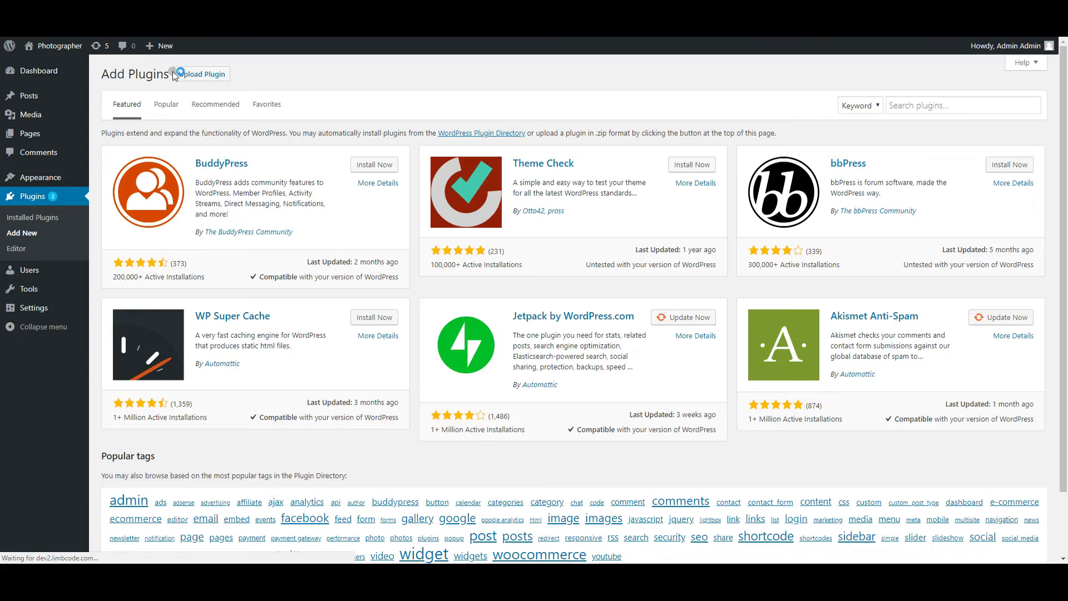
pyautogui.click(928, 108)
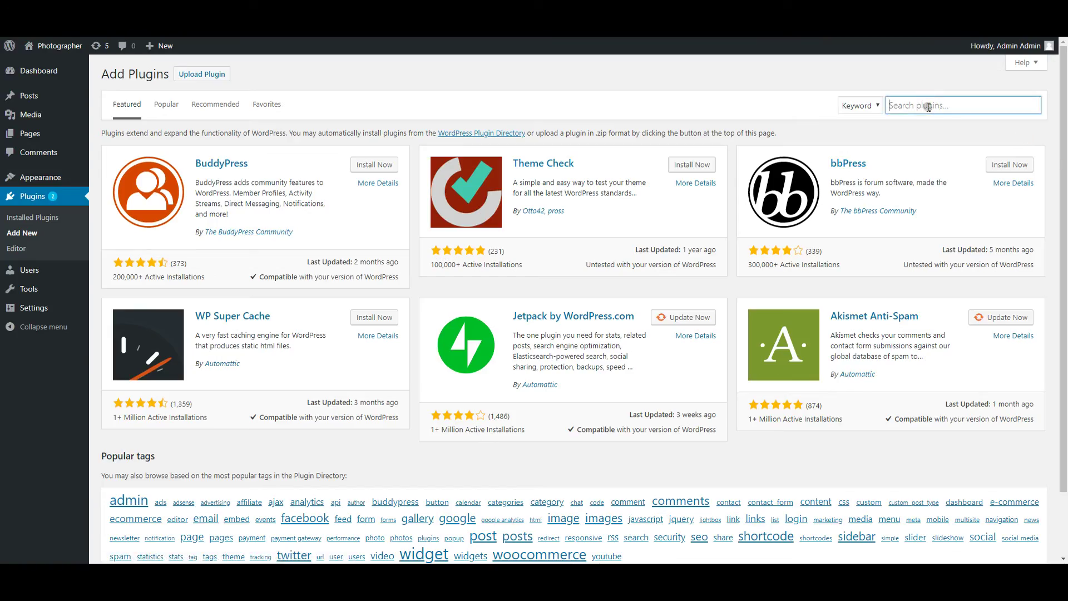
pyautogui.write('Limb')
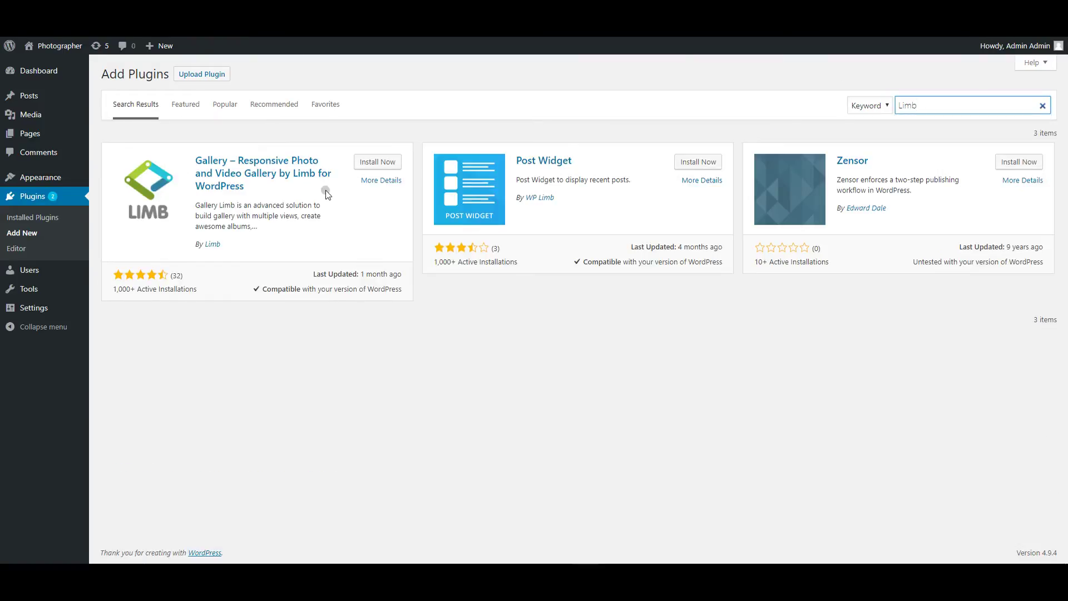
pyautogui.click(380, 163)
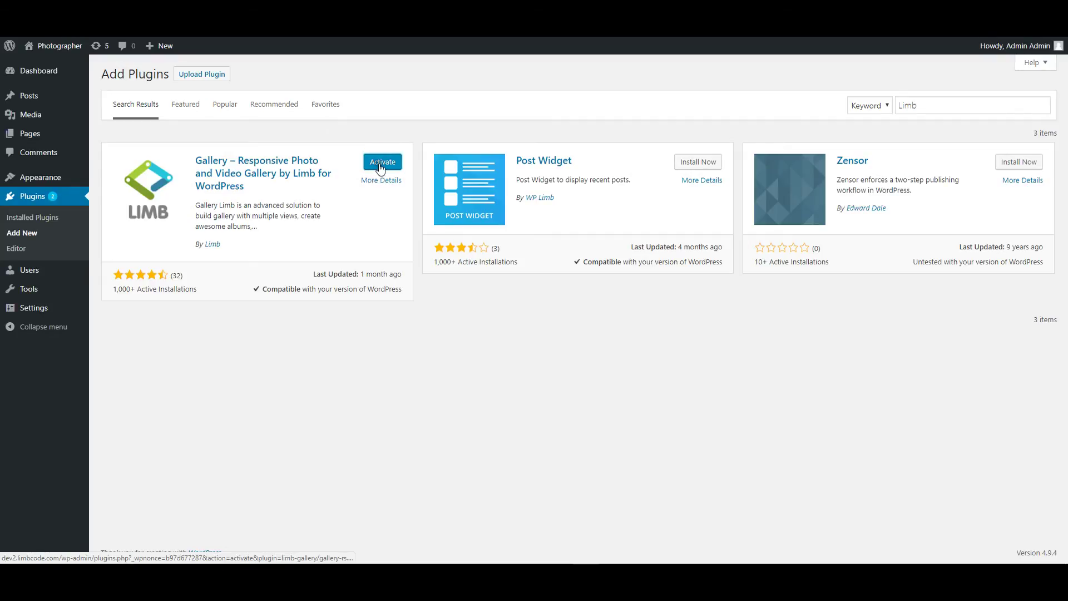
pyautogui.click(380, 167)
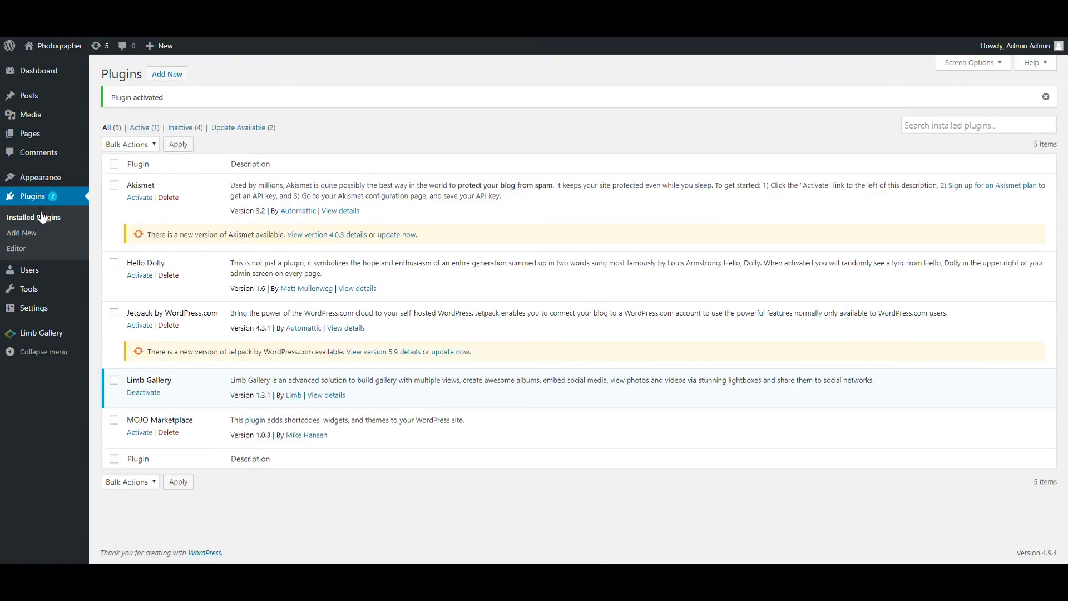
# Step: Start a new gallery from the Limb Gallery list page
pyautogui.click(31, 336)
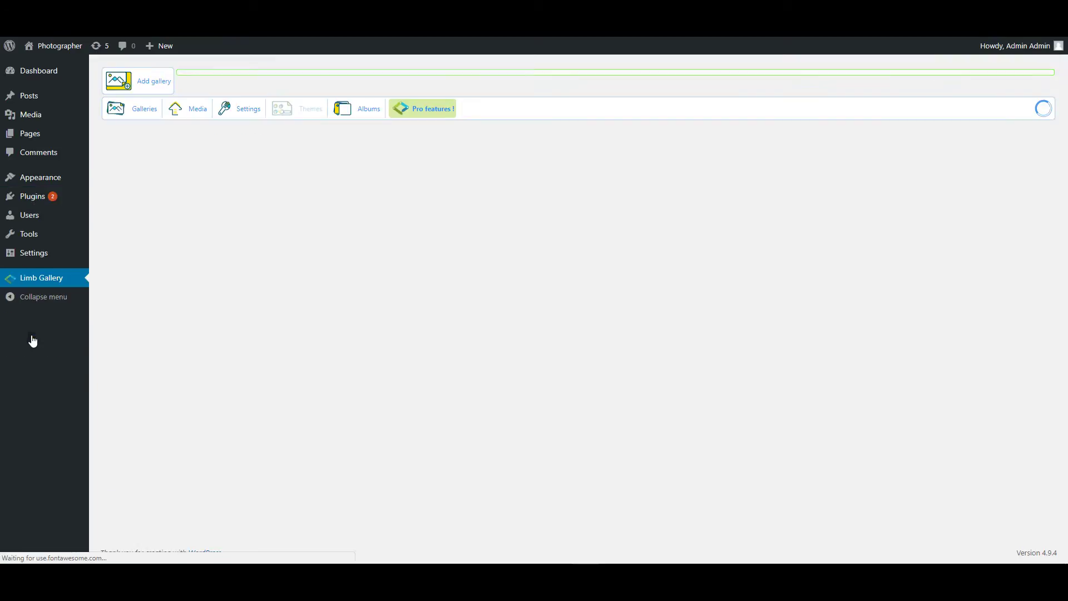
pyautogui.click(130, 110)
pyautogui.click(142, 84)
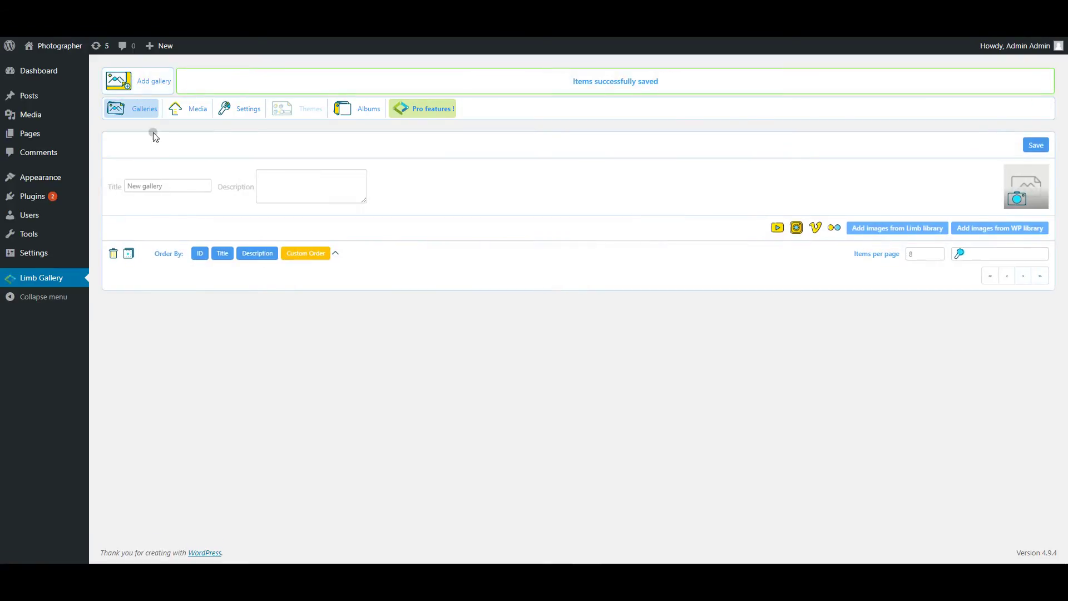
# Step: Title the gallery 'Wedding' with description 'Adam and Ashley Wedding' and save it
pyautogui.click(167, 186)
pyautogui.moveTo(175, 186); pyautogui.dragTo(120, 188)
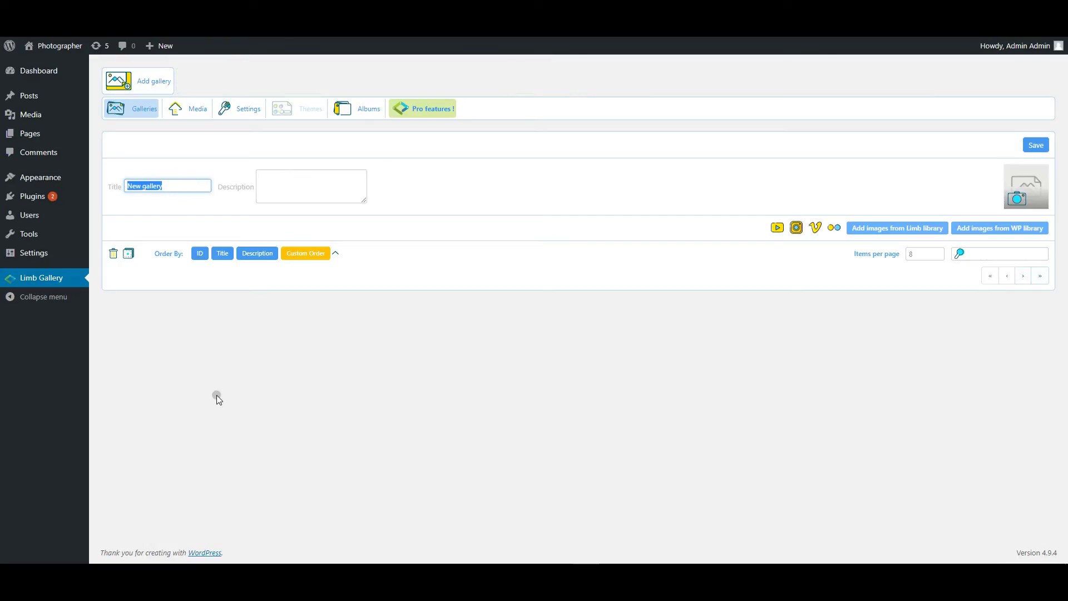
pyautogui.write('Wedding')
pyautogui.click(295, 182)
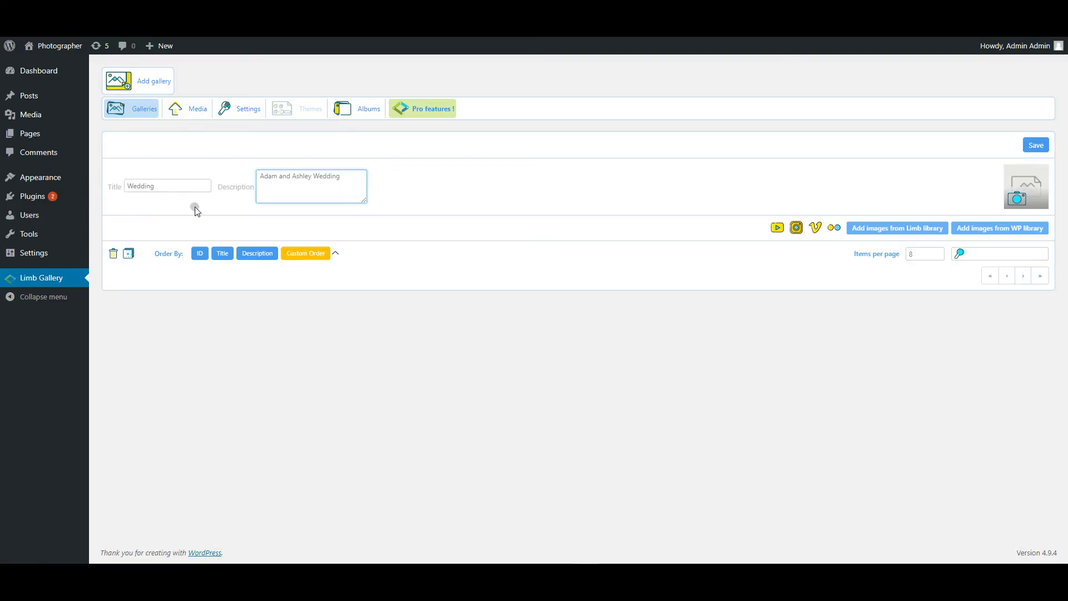
pyautogui.click(1036, 146)
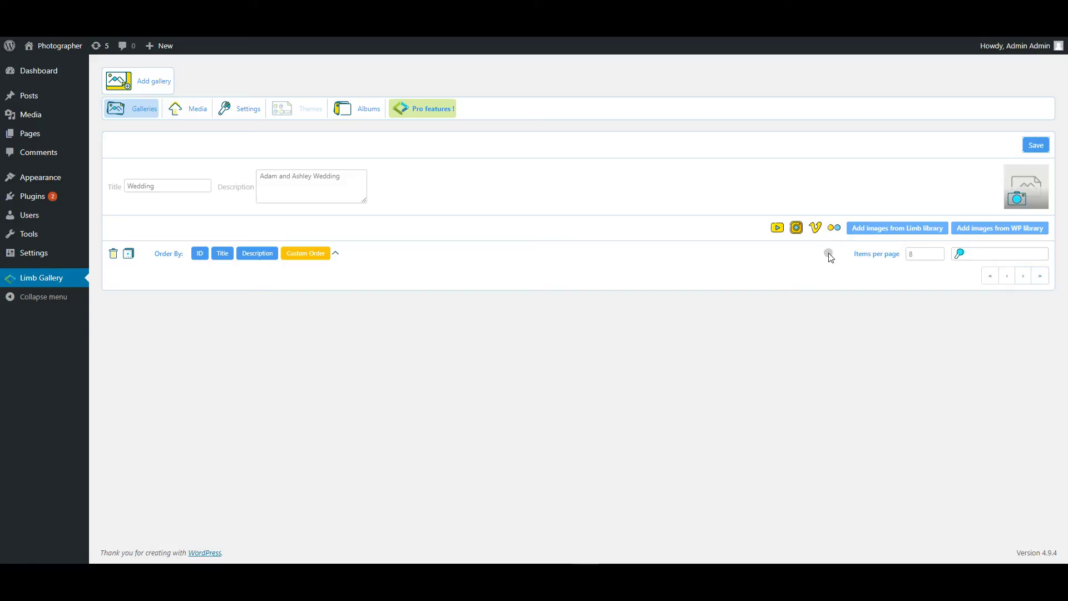
# Step: Upload the twelve wedding photos into the Limb media library
pyautogui.click(888, 233)
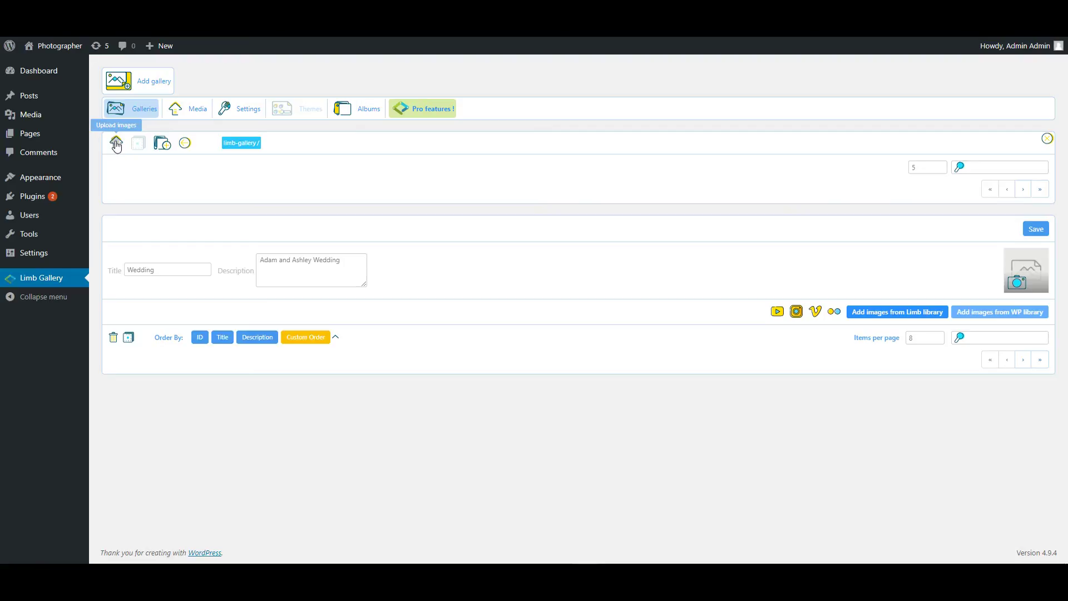
pyautogui.click(116, 143)
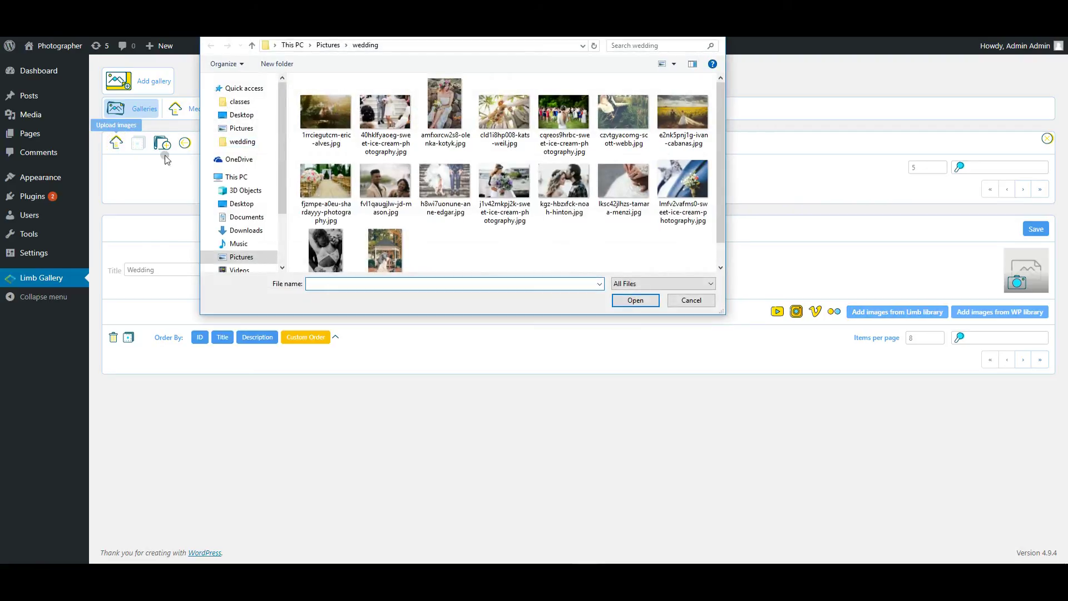
pyautogui.moveTo(590, 254); pyautogui.dragTo(284, 94)
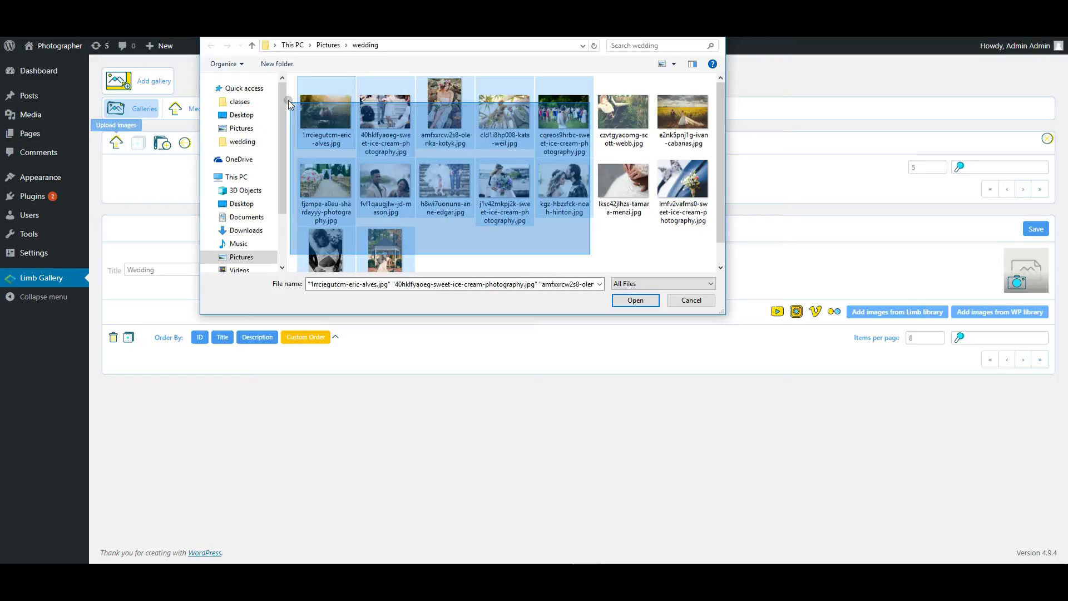
pyautogui.click(641, 302)
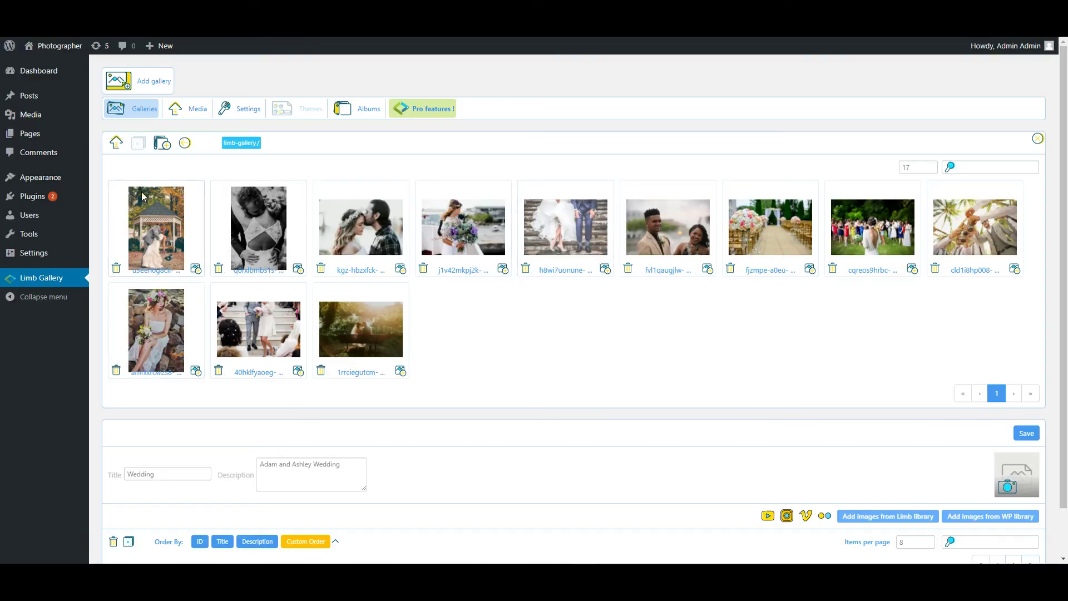
# Step: Create a library folder and name it 'Part 1'
pyautogui.click(160, 146)
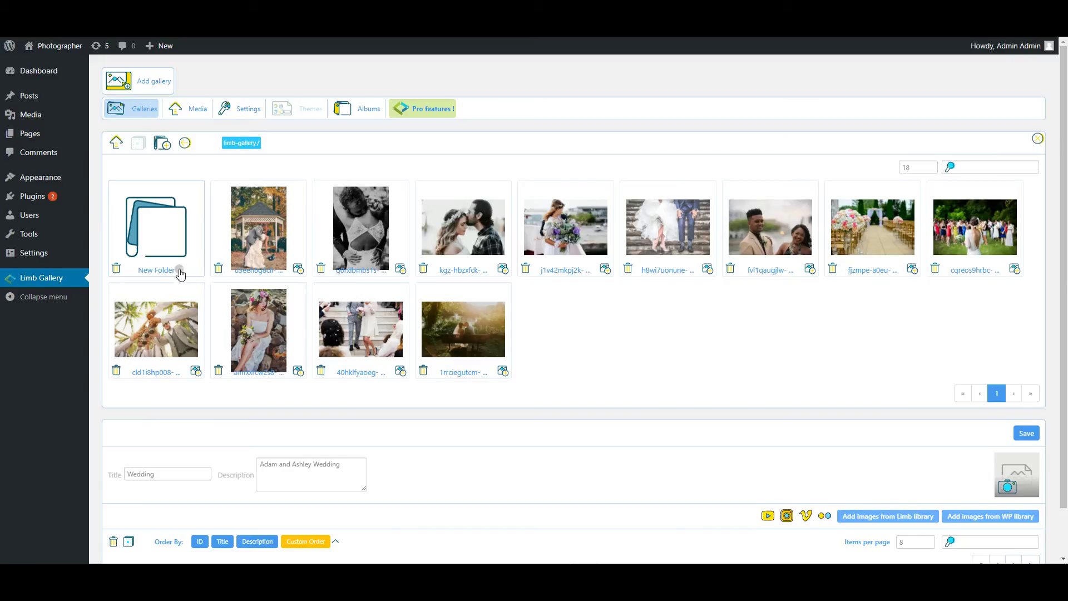
pyautogui.click(173, 269)
pyautogui.tripleClick(167, 269)
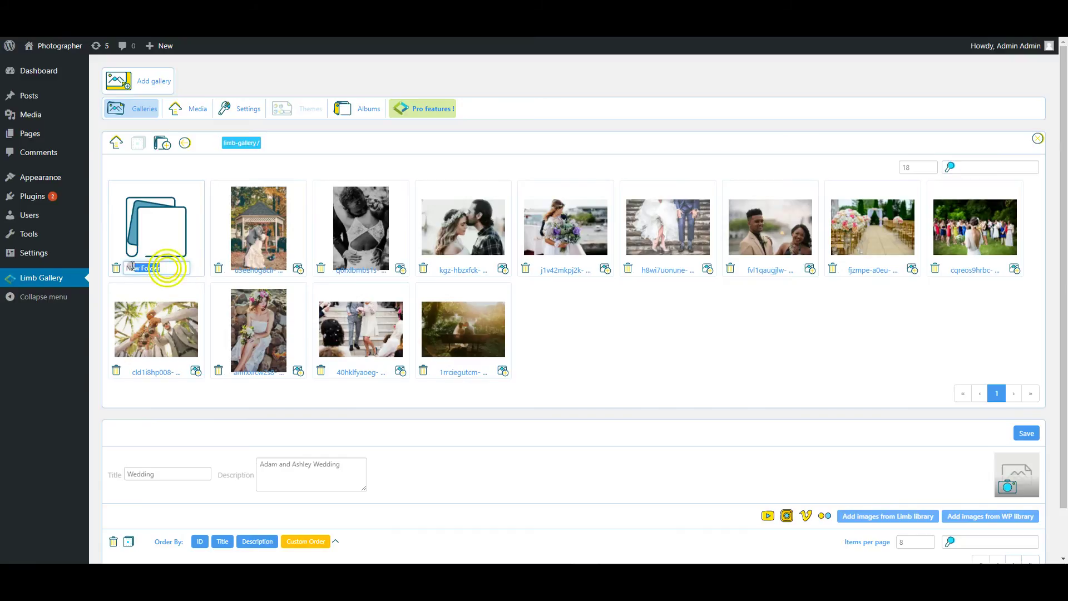
pyautogui.write('Part 1')
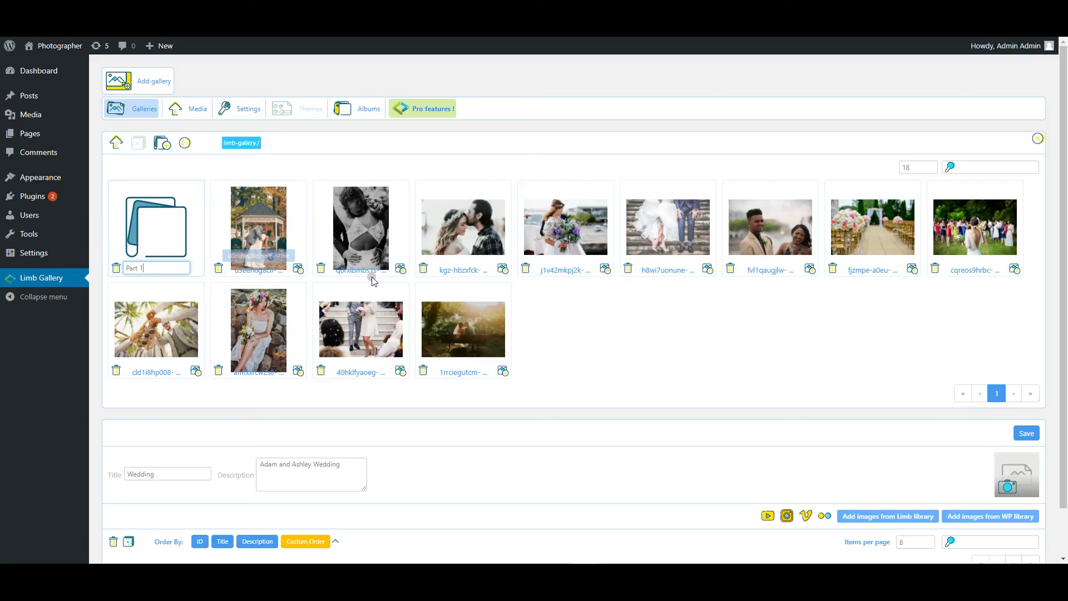
pyautogui.click(613, 340)
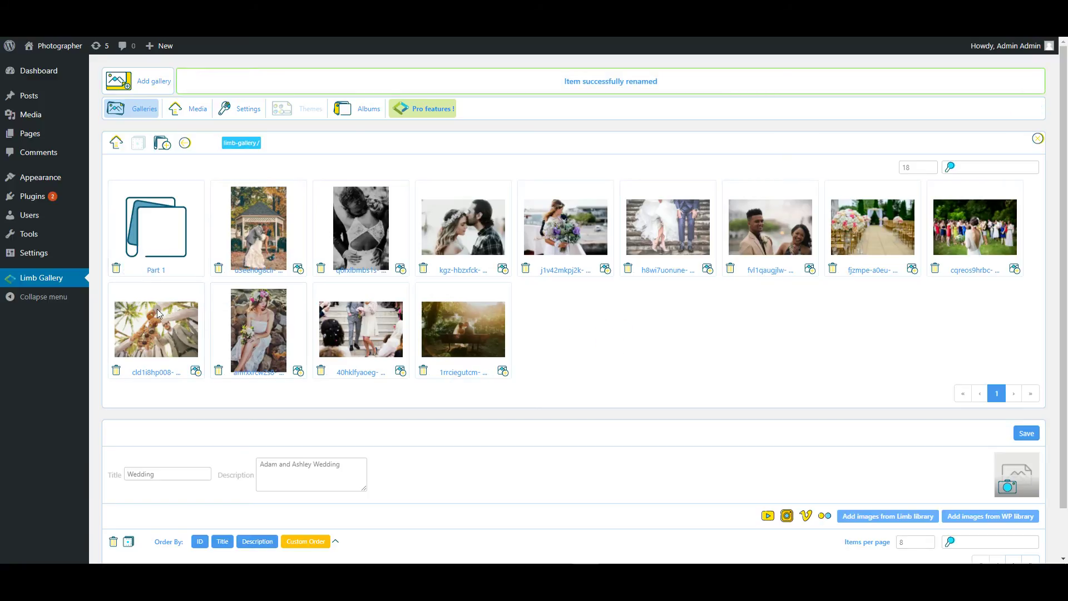
# Step: Upload czvtgyacomg-scott-webb.jpg into Part 1 and add it to the Wedding gallery
pyautogui.click(159, 232)
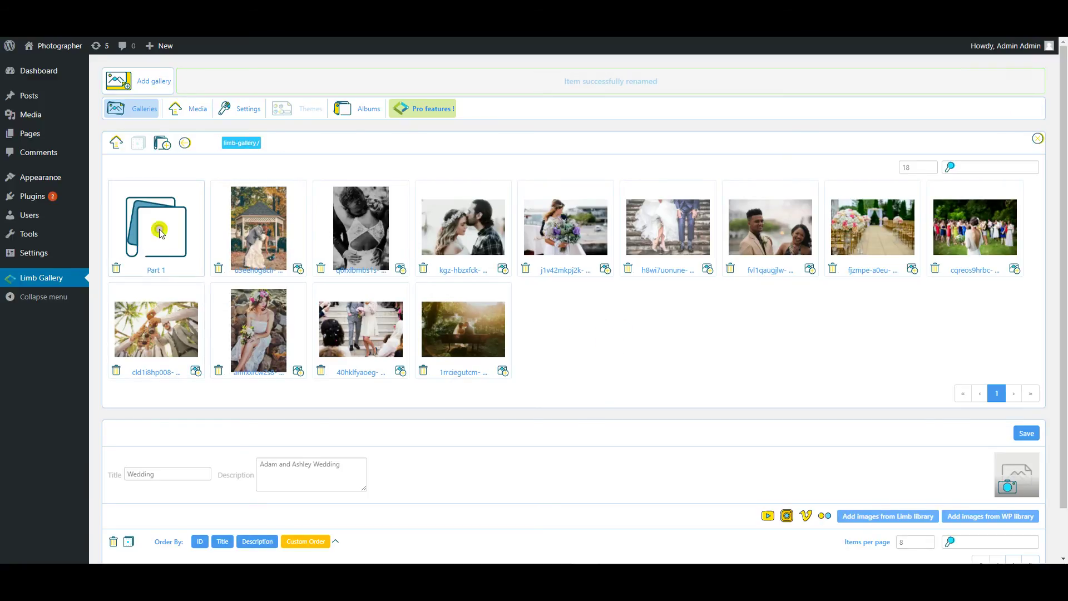
pyautogui.click(118, 145)
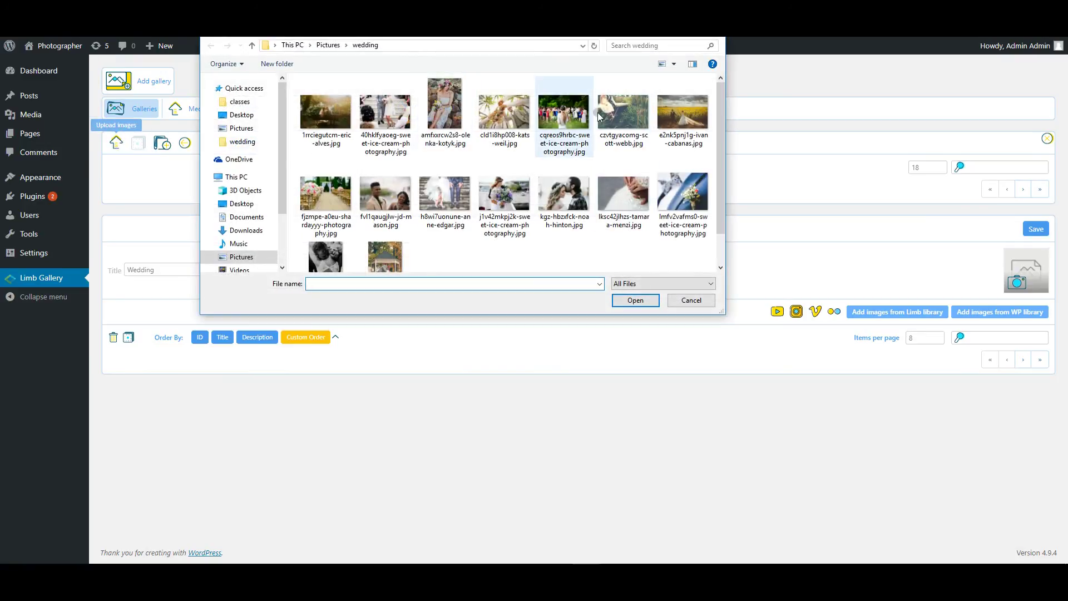
pyautogui.click(632, 116)
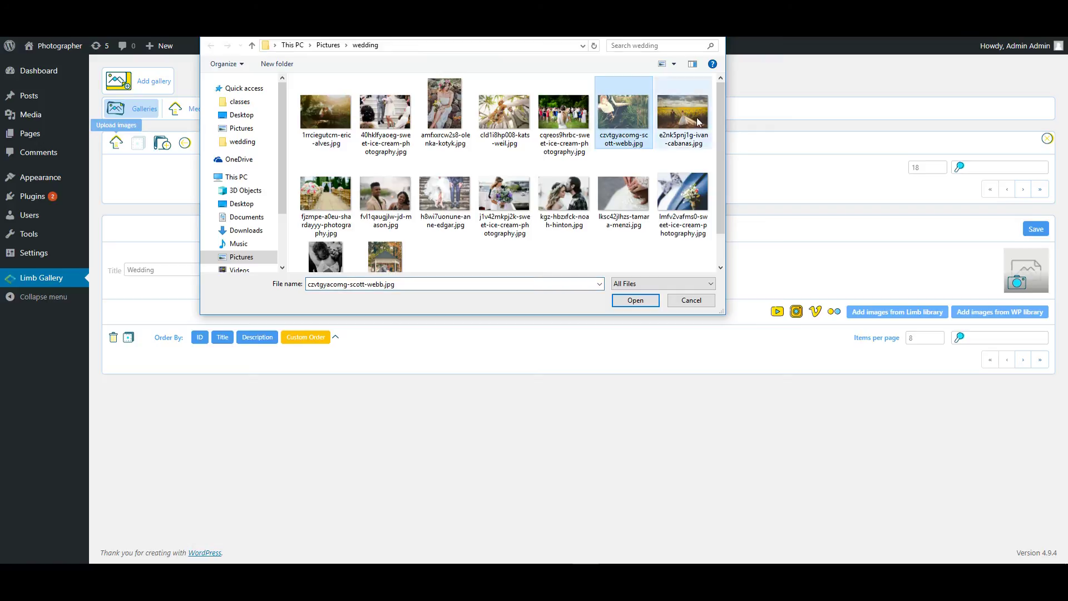
pyautogui.click(632, 300)
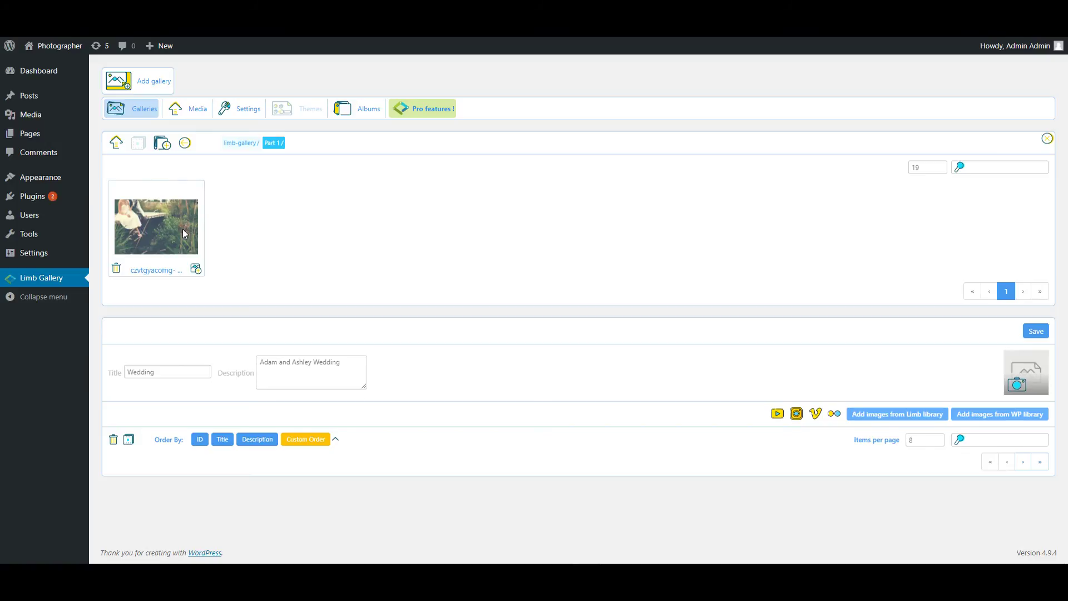
pyautogui.doubleClick(168, 224)
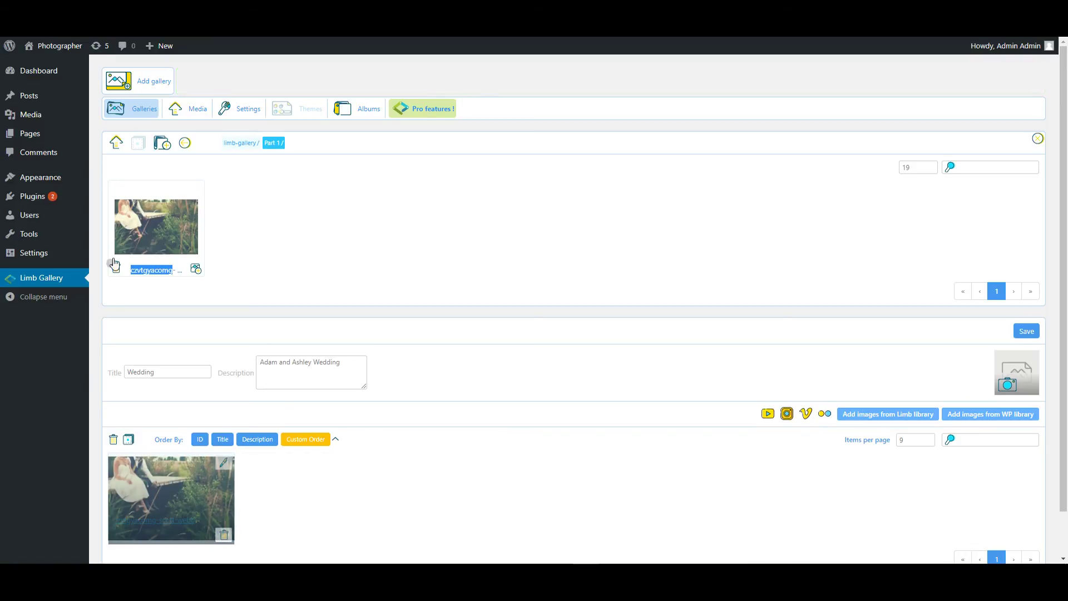
pyautogui.click(184, 143)
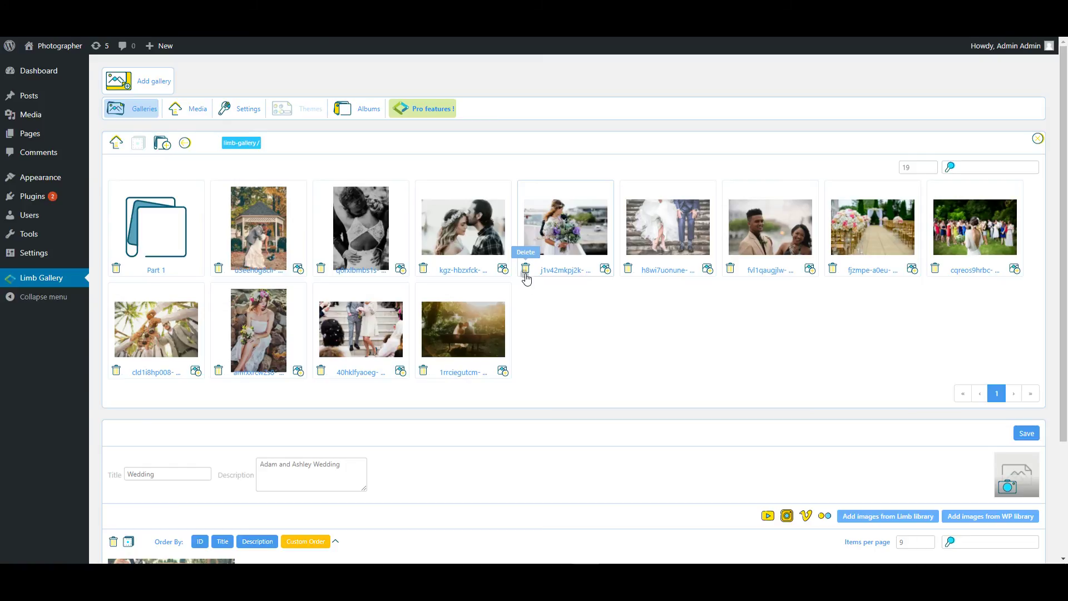
# Step: Select the eleven remaining wedding photos in the Limb library
pyautogui.click(303, 223)
pyautogui.click(394, 230)
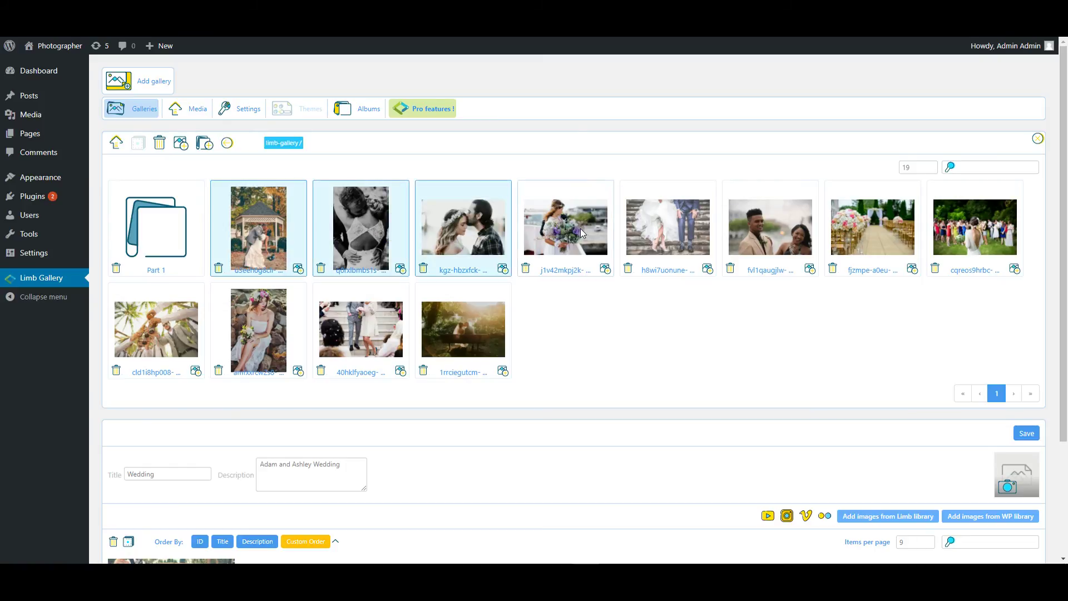
pyautogui.click(582, 235)
pyautogui.click(668, 229)
pyautogui.click(770, 230)
pyautogui.click(878, 229)
pyautogui.click(968, 231)
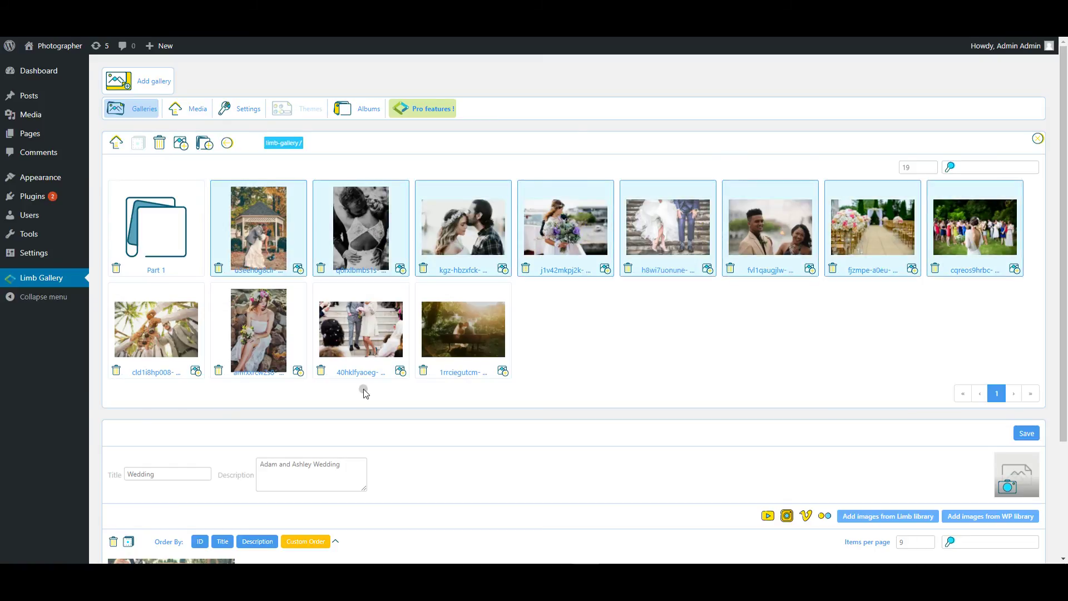
pyautogui.click(468, 344)
pyautogui.click(360, 340)
pyautogui.click(268, 336)
pyautogui.click(163, 336)
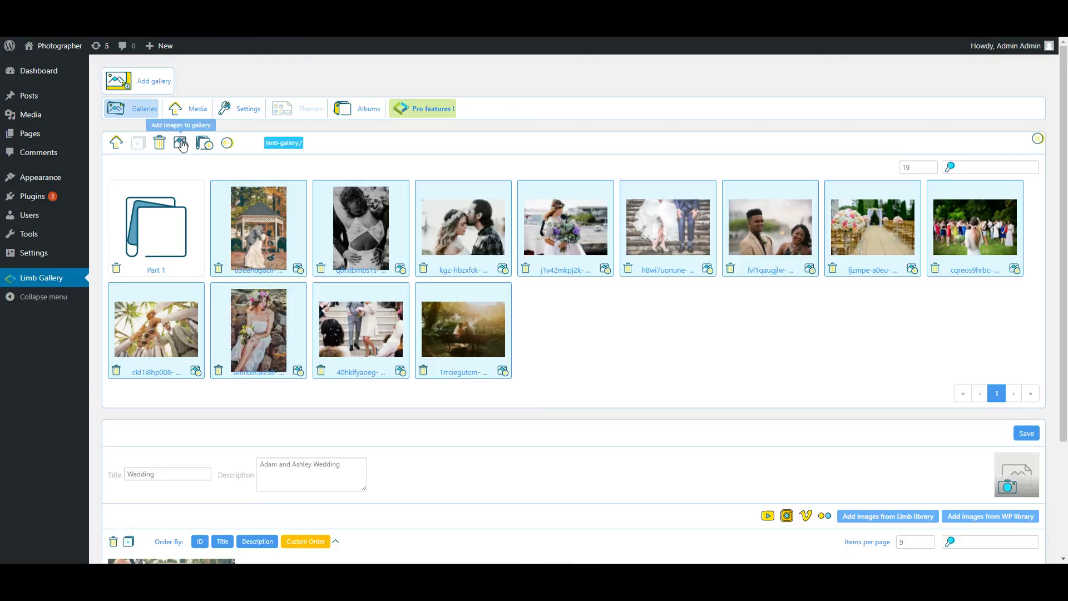
# Step: Add the selected photos to the Wedding gallery and close the library browser
pyautogui.click(181, 144)
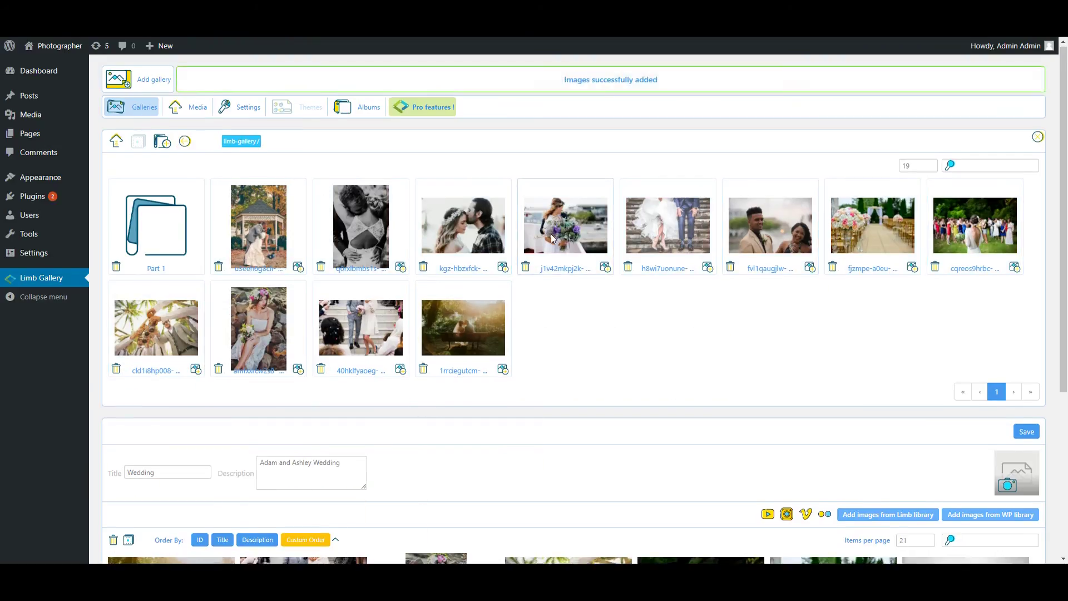
pyautogui.scroll(-2, 551, 237)
pyautogui.scroll(-1, 552, 238)
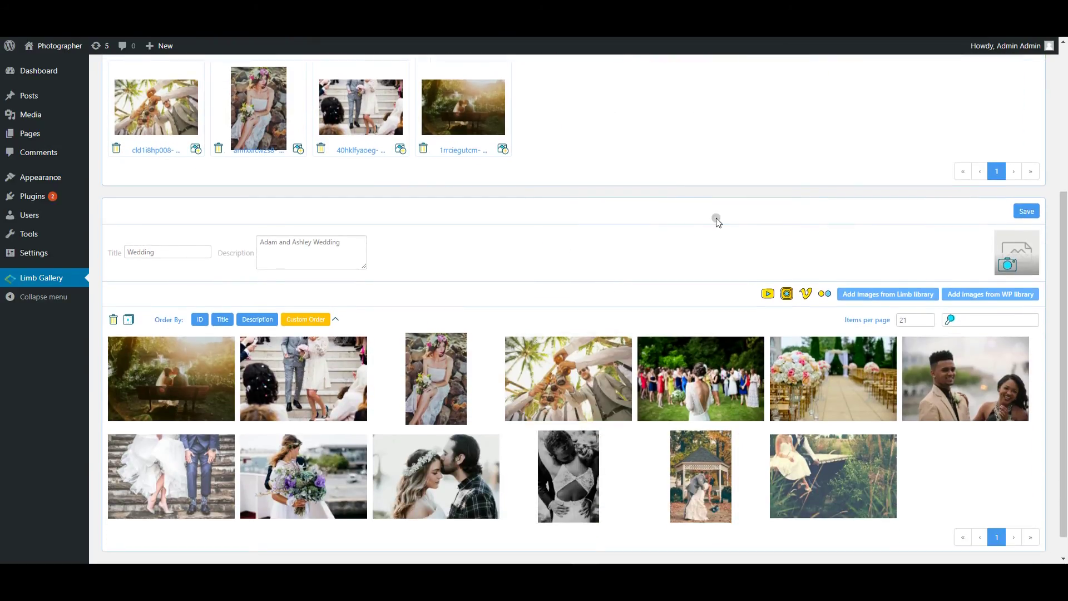
pyautogui.scroll(4, 1051, 175)
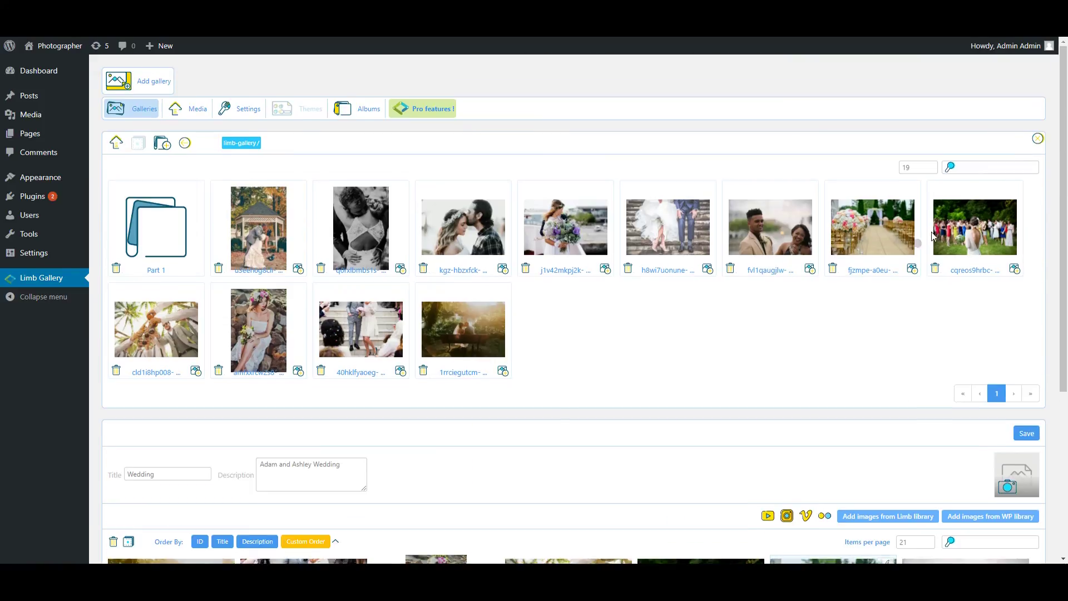
pyautogui.click(1037, 142)
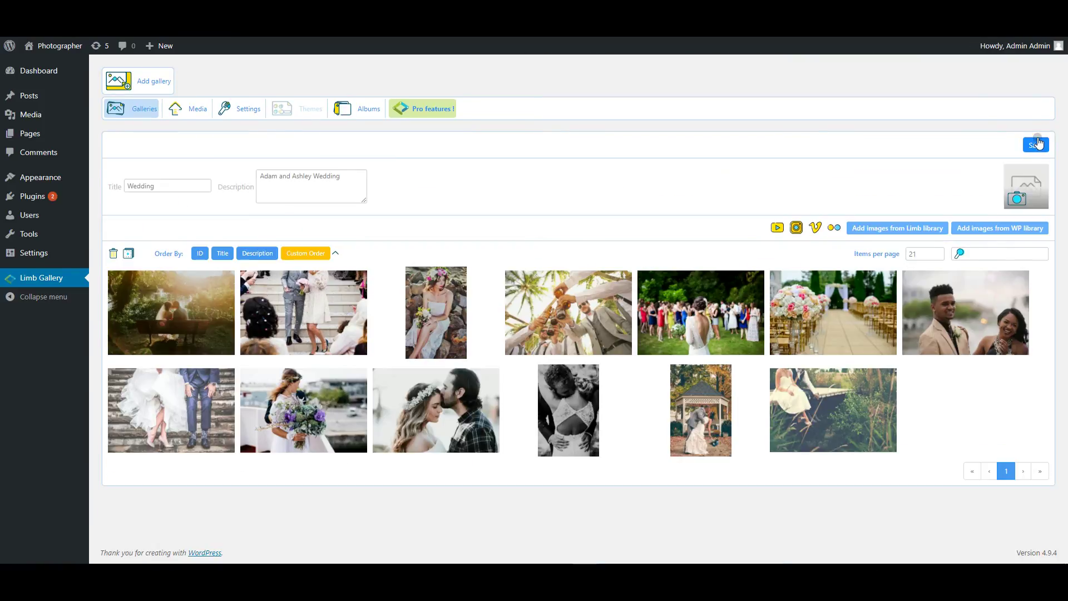
pyautogui.moveTo(966, 313)
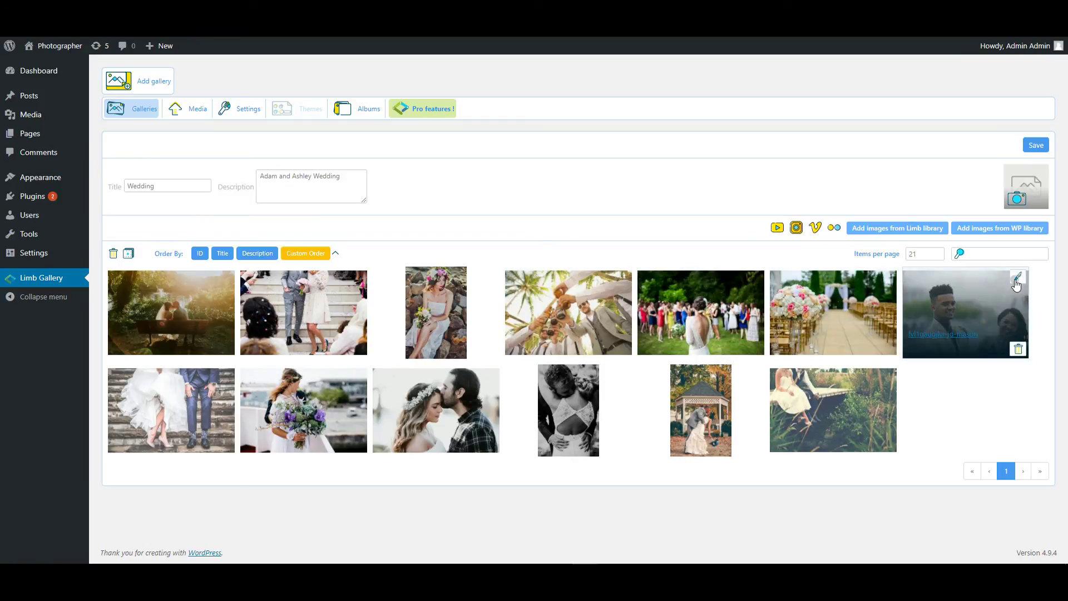
# Step: Add the kissing-couple and bride-with-bouquet photos from the WP media library
pyautogui.click(1013, 232)
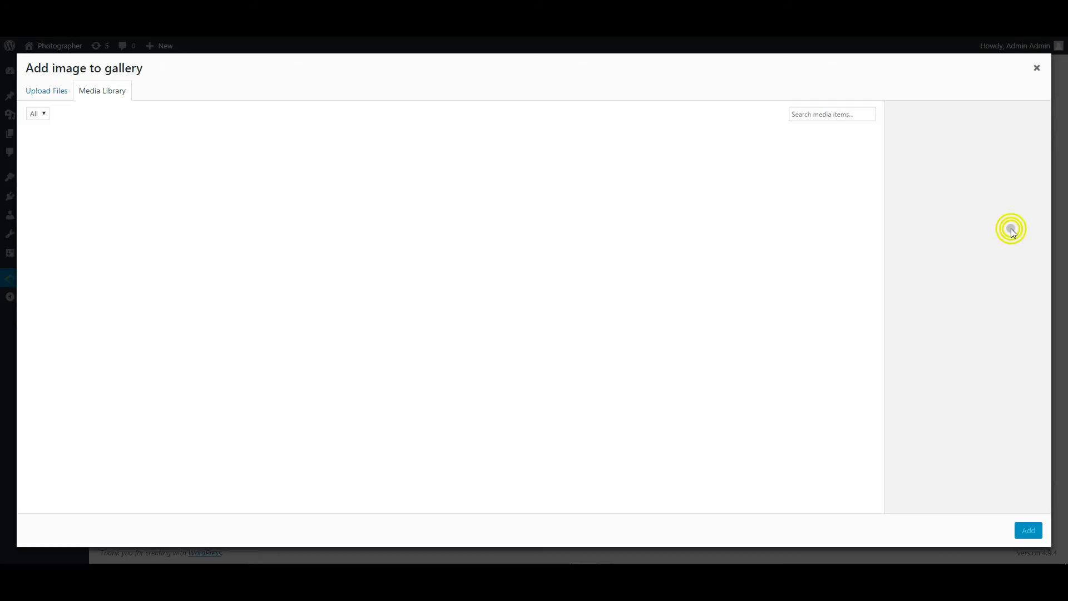
pyautogui.click(86, 167)
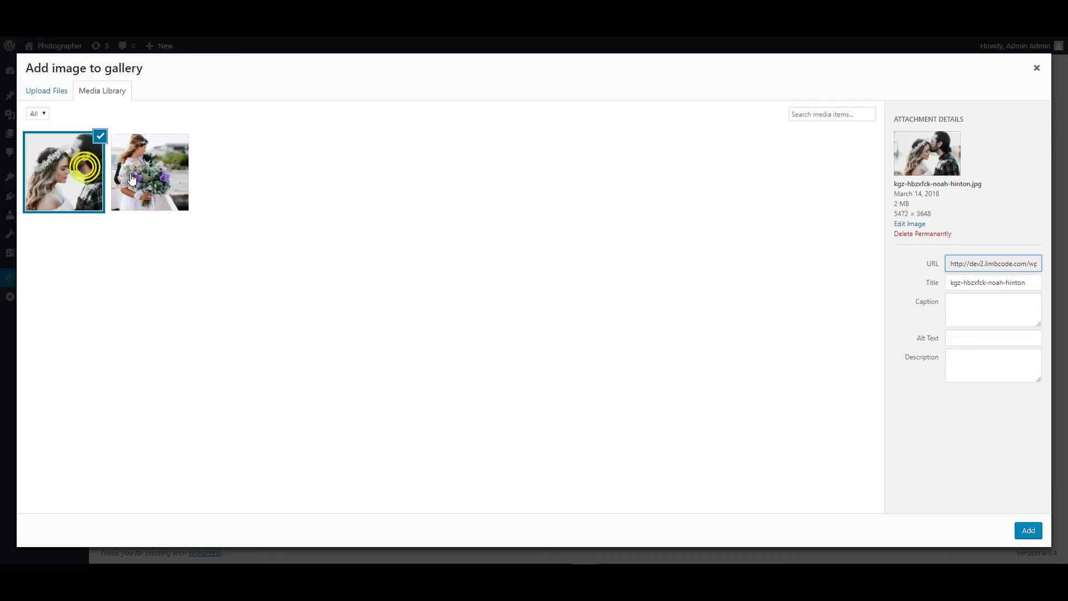
pyautogui.click(153, 171)
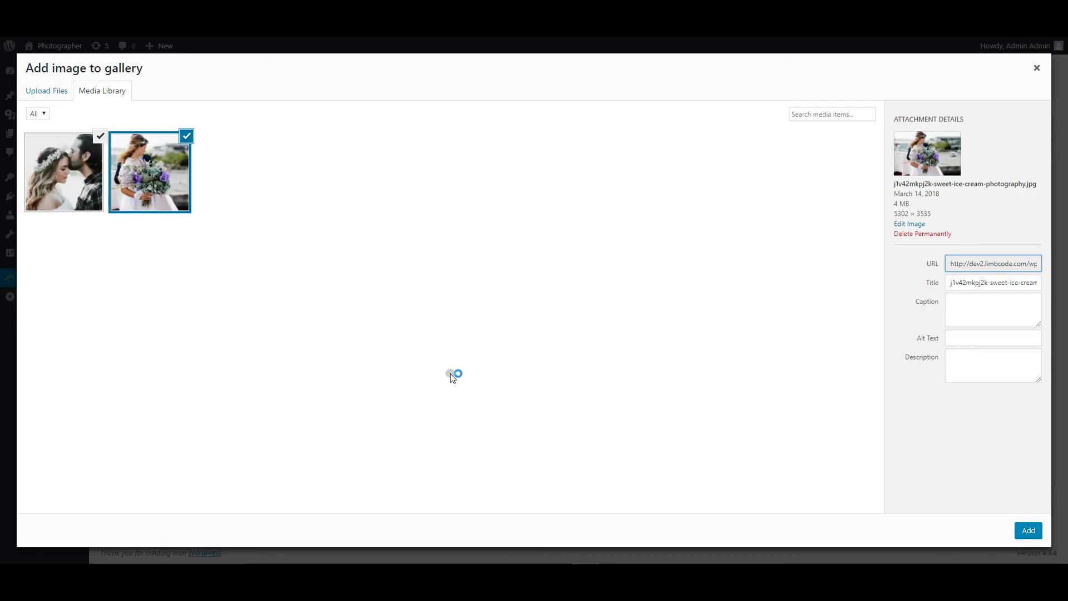
pyautogui.click(1031, 539)
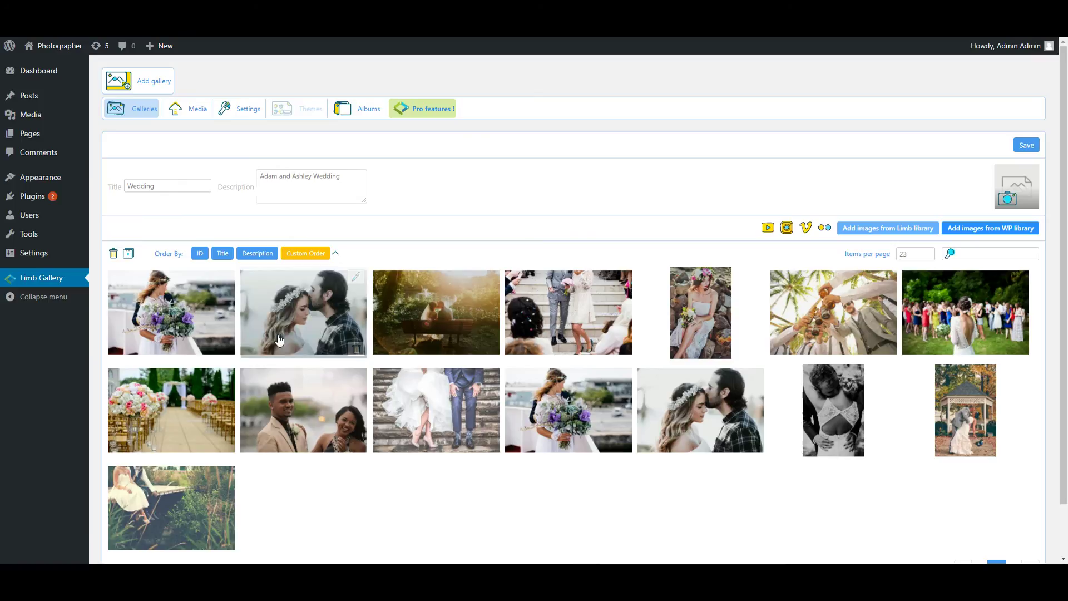
pyautogui.moveTo(300, 313)
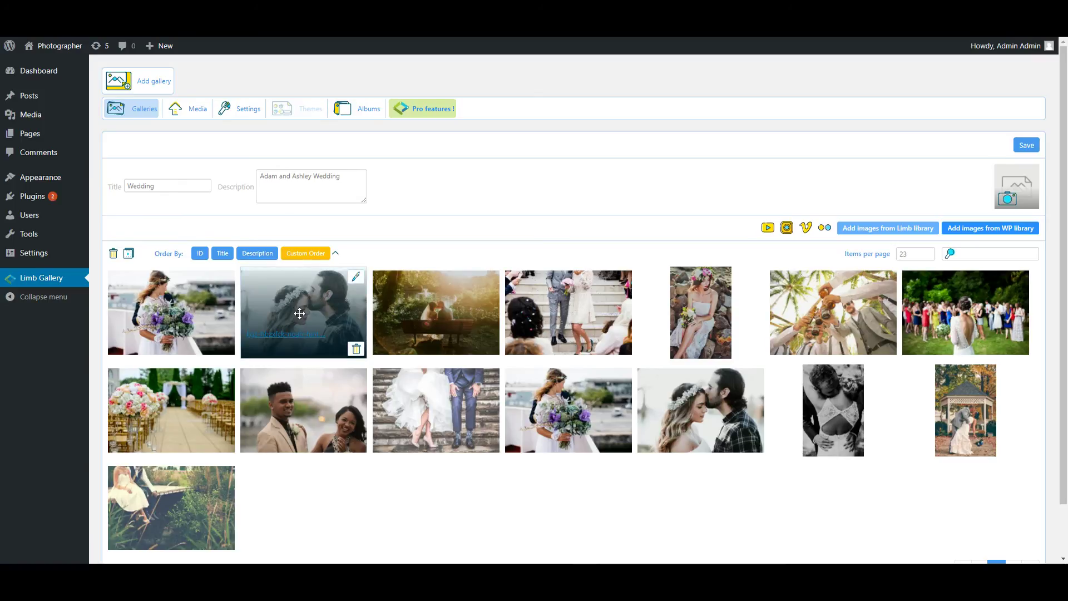
# Step: Delete the duplicate kissing-couple photo from the Wedding gallery
pyautogui.click(299, 313)
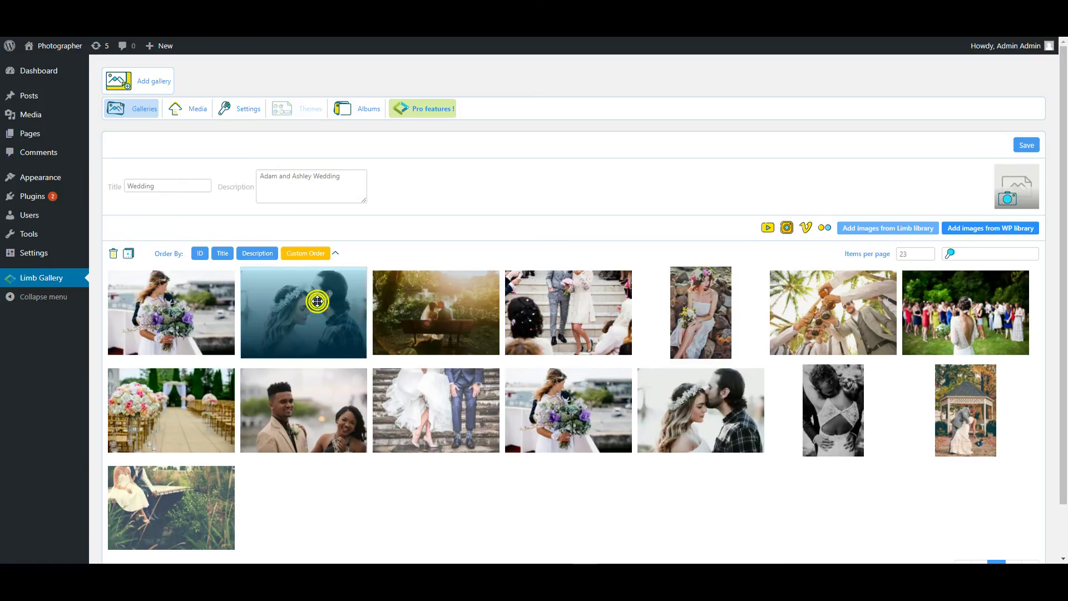
pyautogui.click(114, 255)
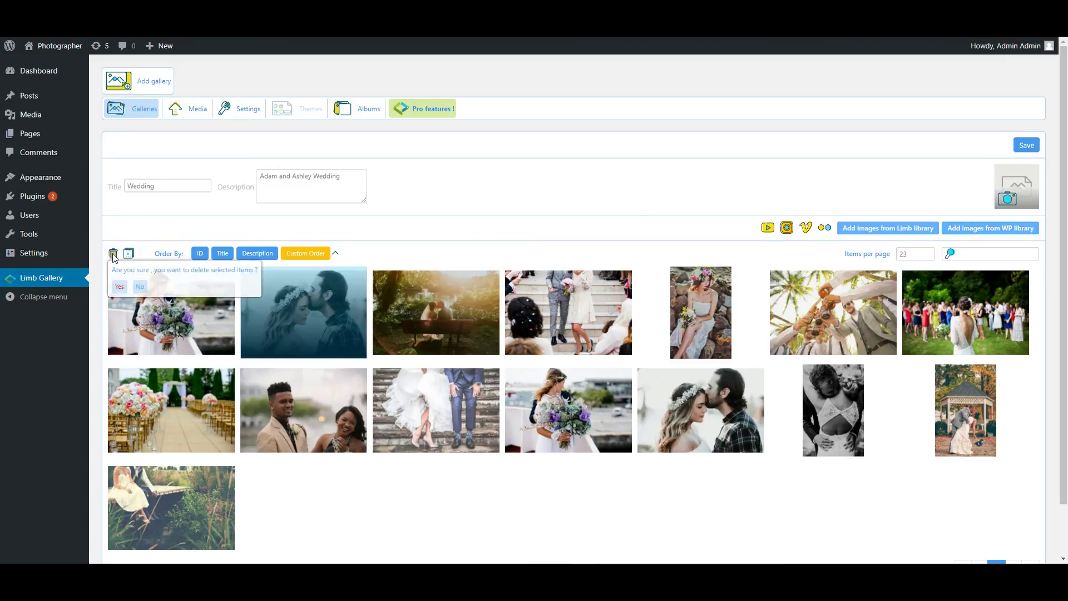
pyautogui.click(120, 287)
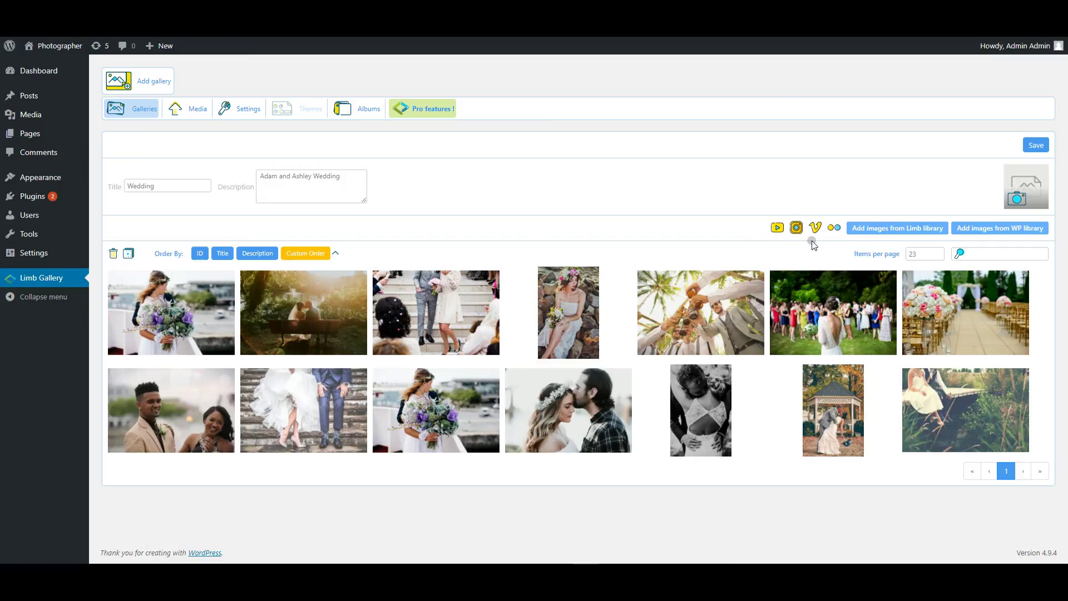
# Step: Bring up the YouTube embed URL prompt for the Wedding gallery
pyautogui.click(778, 227)
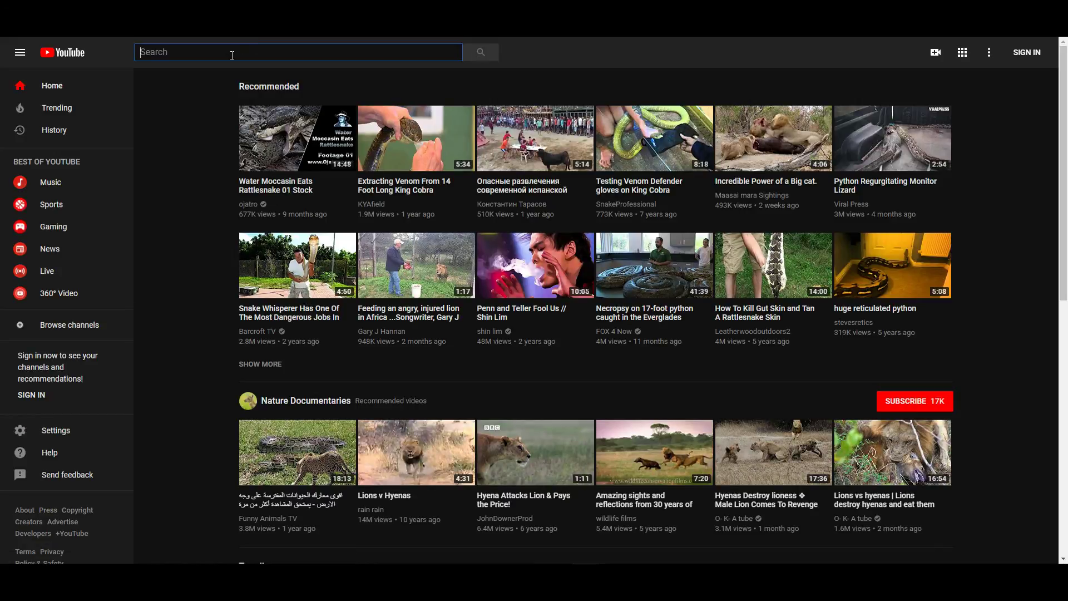
pyautogui.write('wedd')
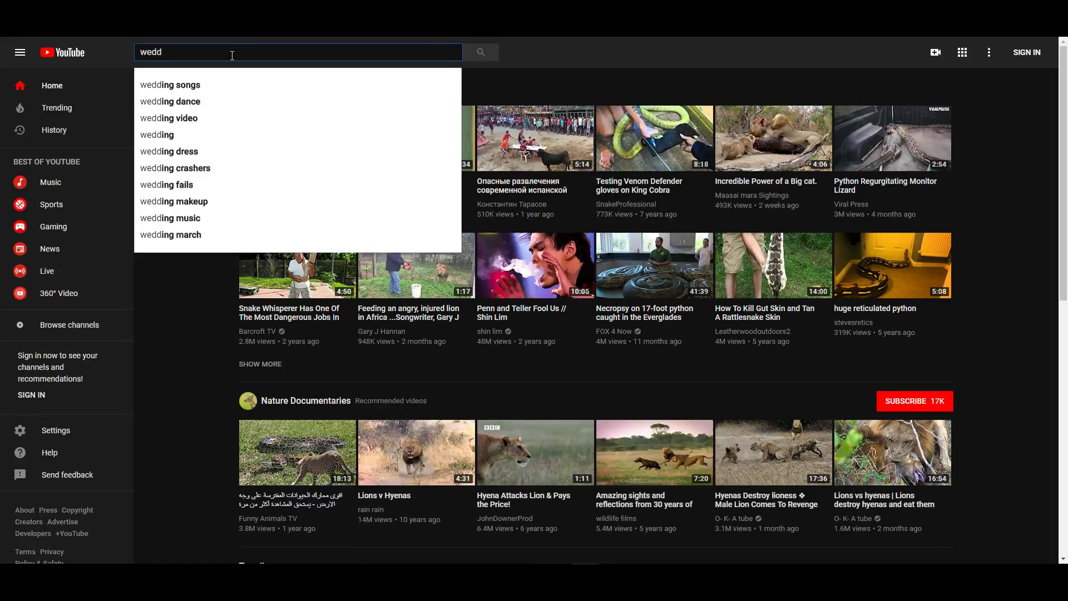
pyautogui.write('ing ')
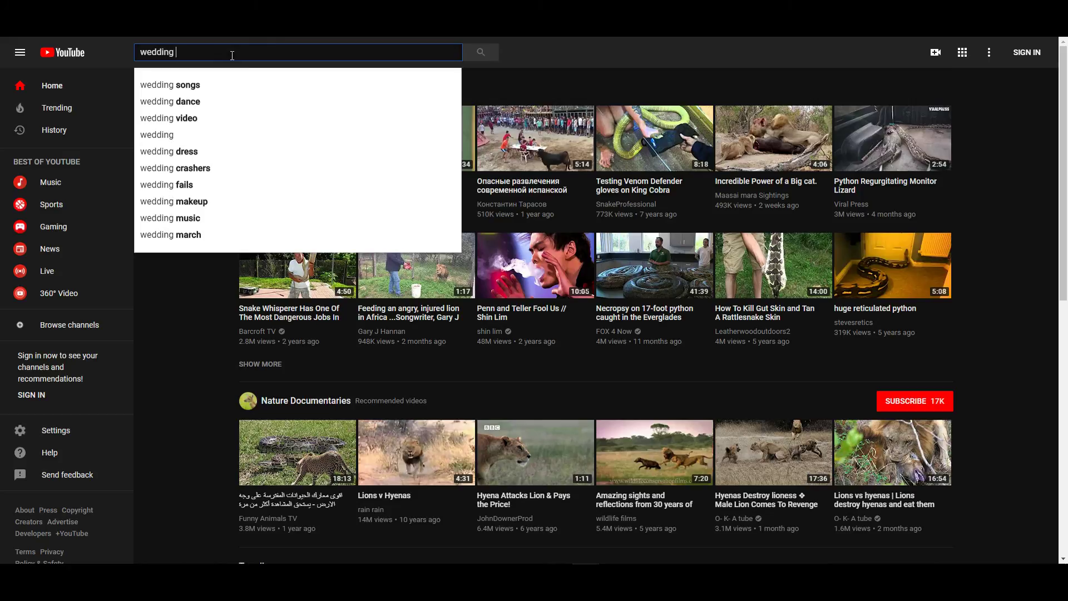
pyautogui.write('decoratio')
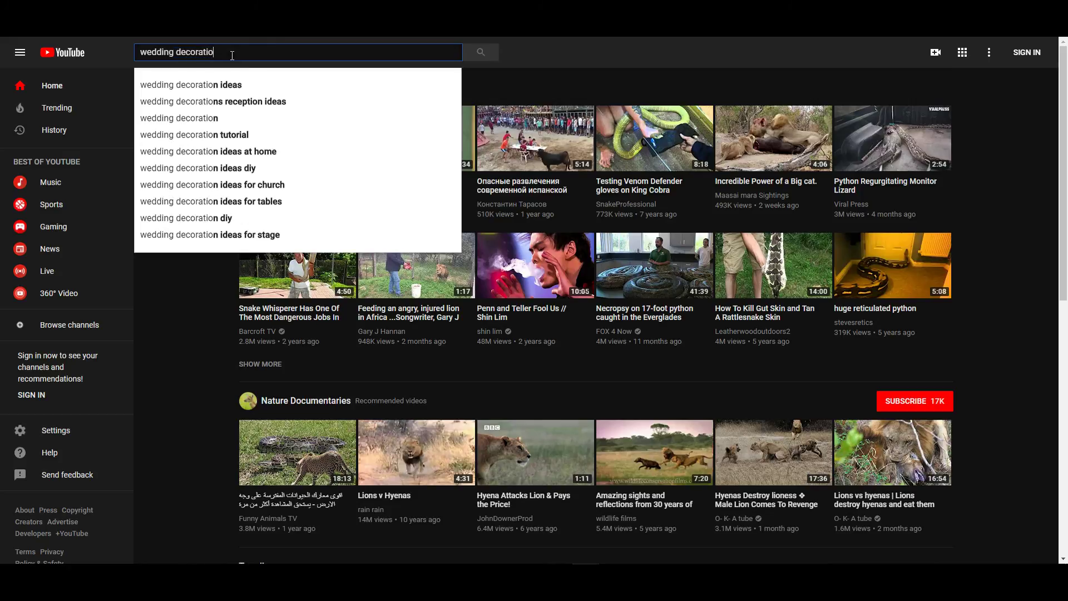
# Step: Run a YouTube search for 'wedding decoration' videos
pyautogui.press('Return')
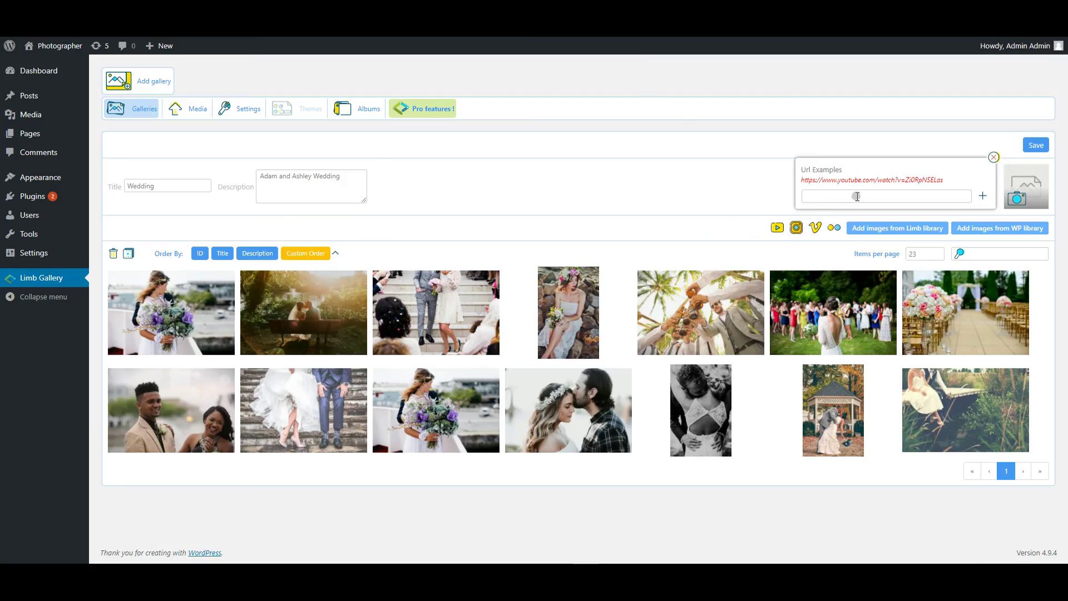
# Step: Paste the copied YouTube link into the URL field and add the video to the Wedding gallery
pyautogui.click(857, 197)
pyautogui.rightClick(857, 196)
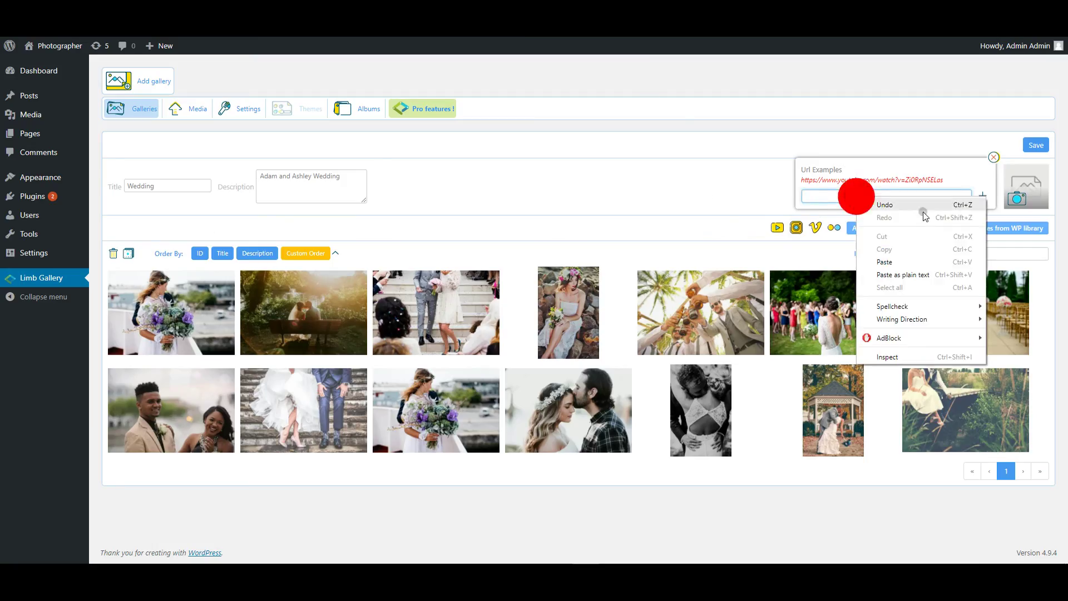
pyautogui.click(915, 262)
pyautogui.click(985, 197)
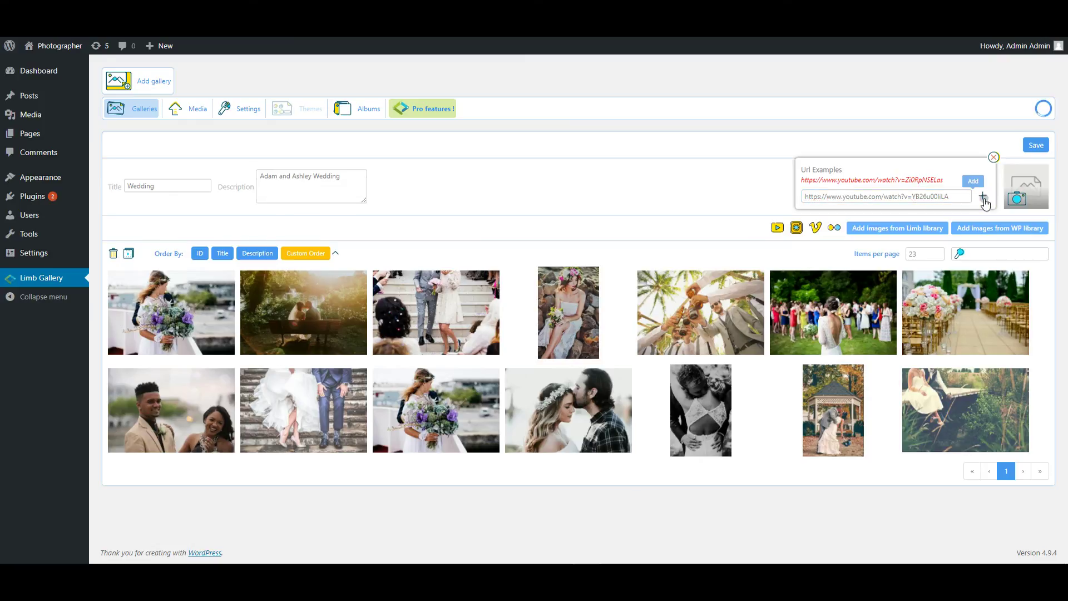
pyautogui.moveTo(700, 409)
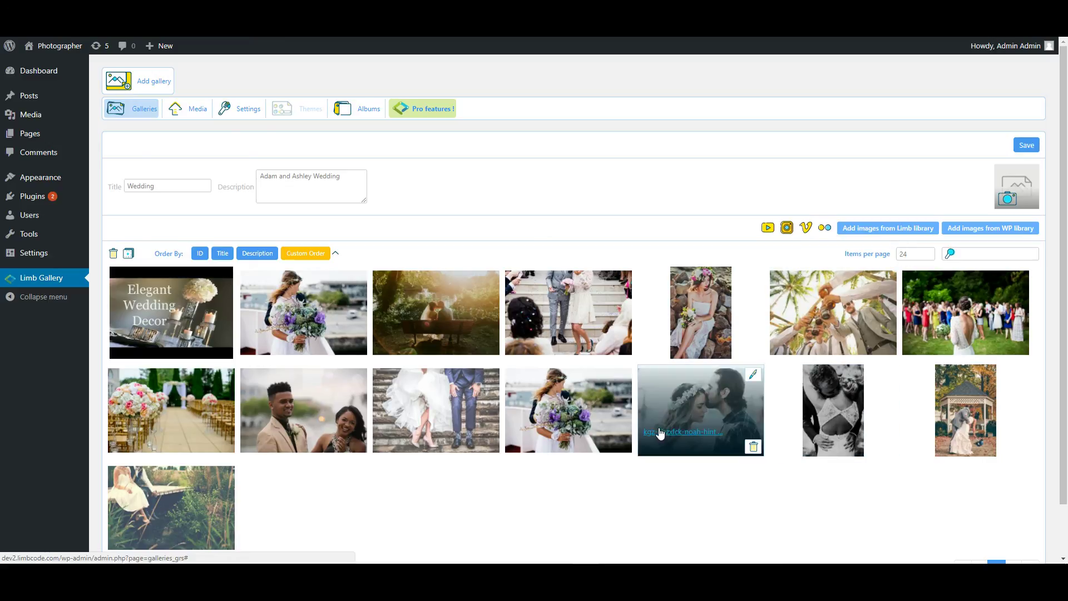
# Step: Drag the couple-on-the-steps photo to second place, move the legs-on-stairs photo later, and save the order
pyautogui.moveTo(659, 433); pyautogui.dragTo(740, 409)
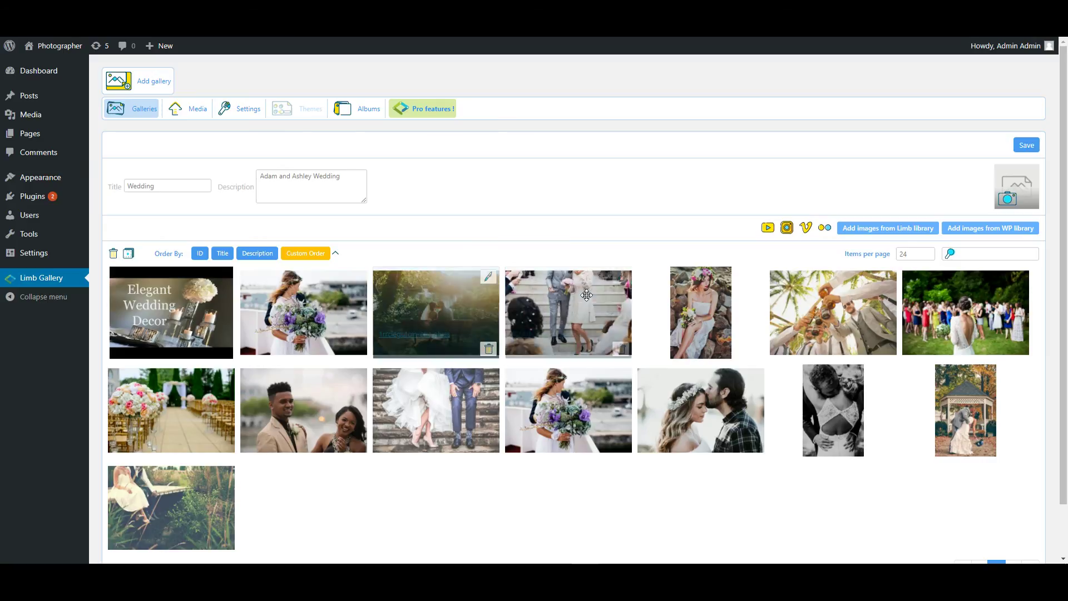
pyautogui.moveTo(559, 307); pyautogui.dragTo(317, 317)
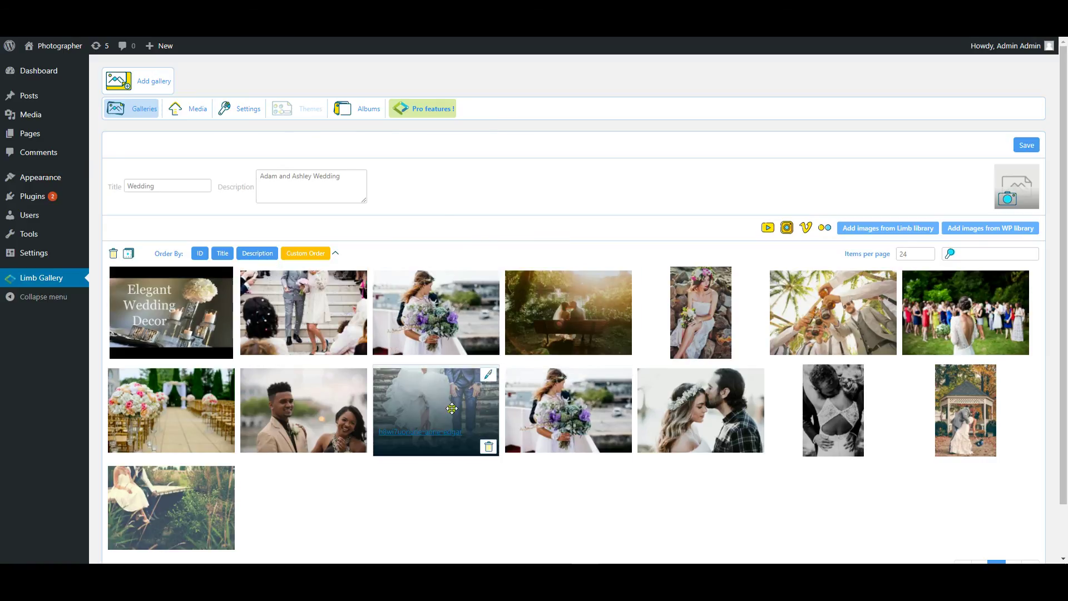
pyautogui.moveTo(422, 419); pyautogui.dragTo(690, 435)
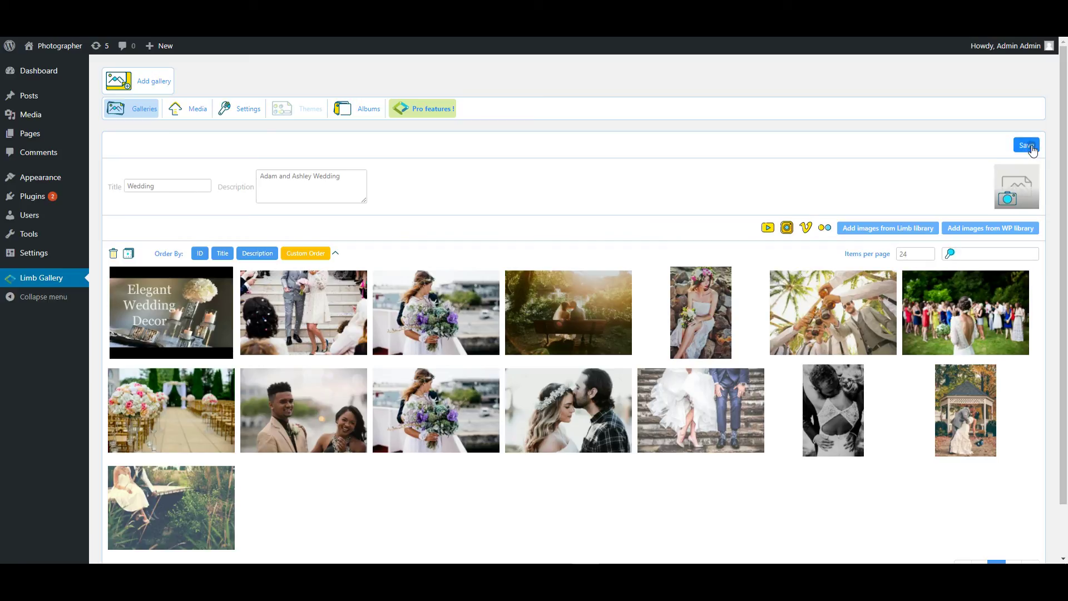
pyautogui.click(1029, 146)
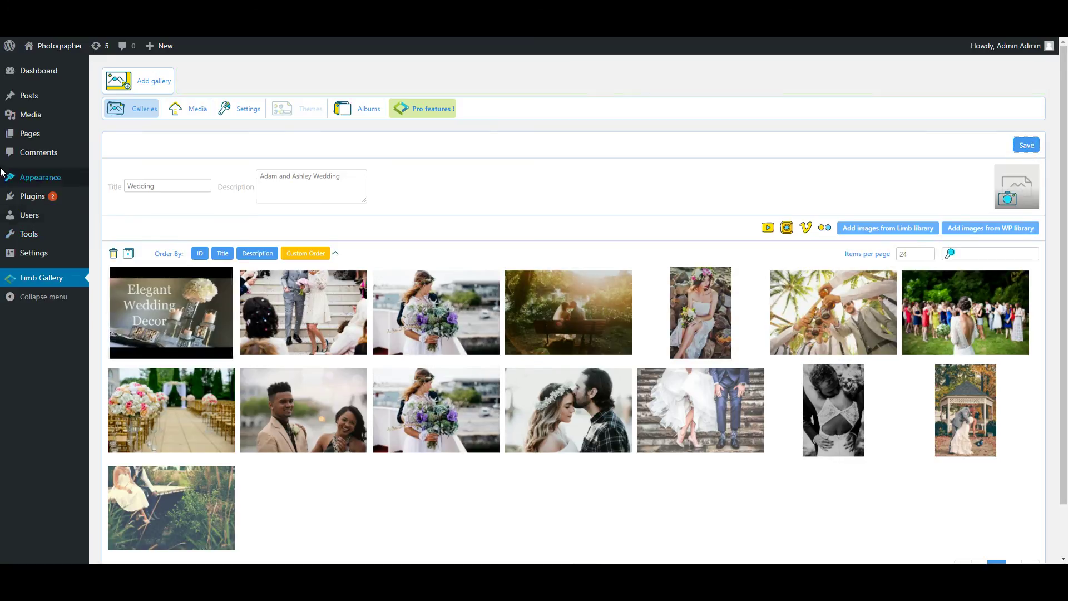
# Step: Start a new page from the Pages list and title it 'Adam and Ashley Wedding'
pyautogui.click(31, 136)
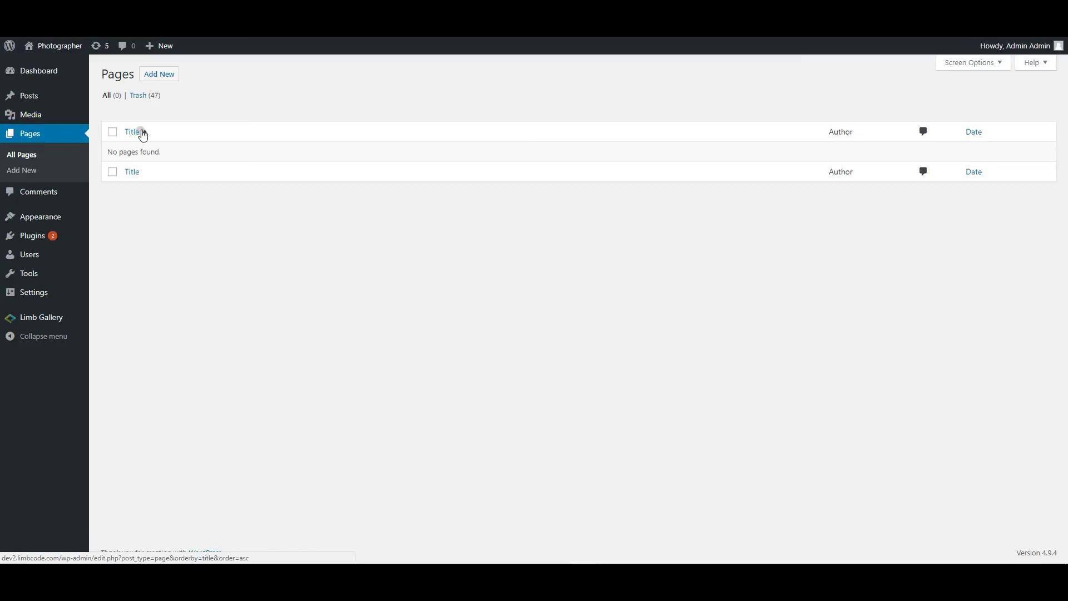
pyautogui.click(155, 73)
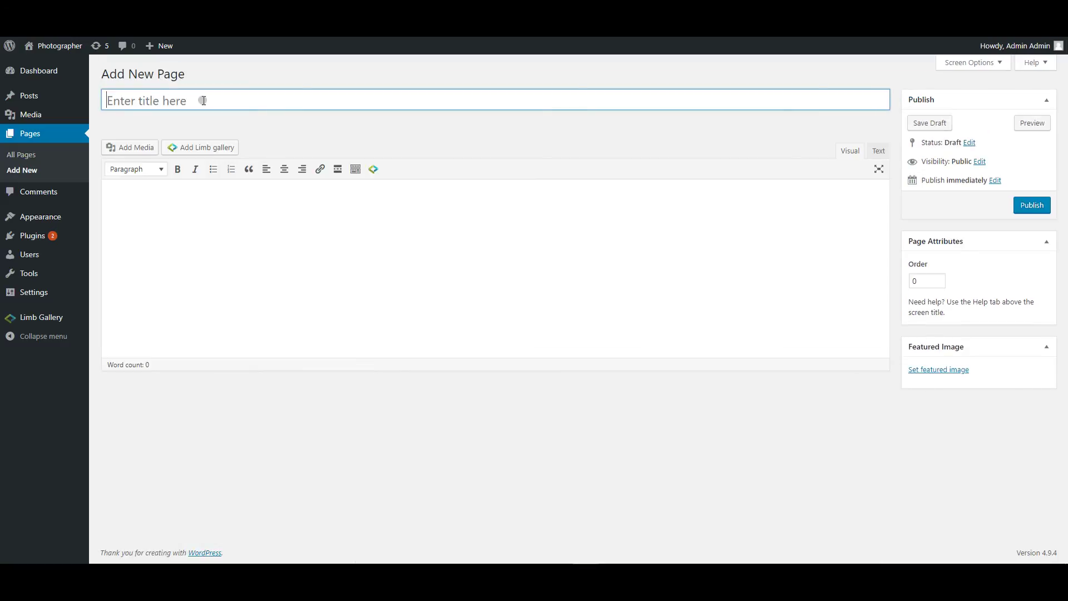
pyautogui.write('Adam and Ashley Wedding')
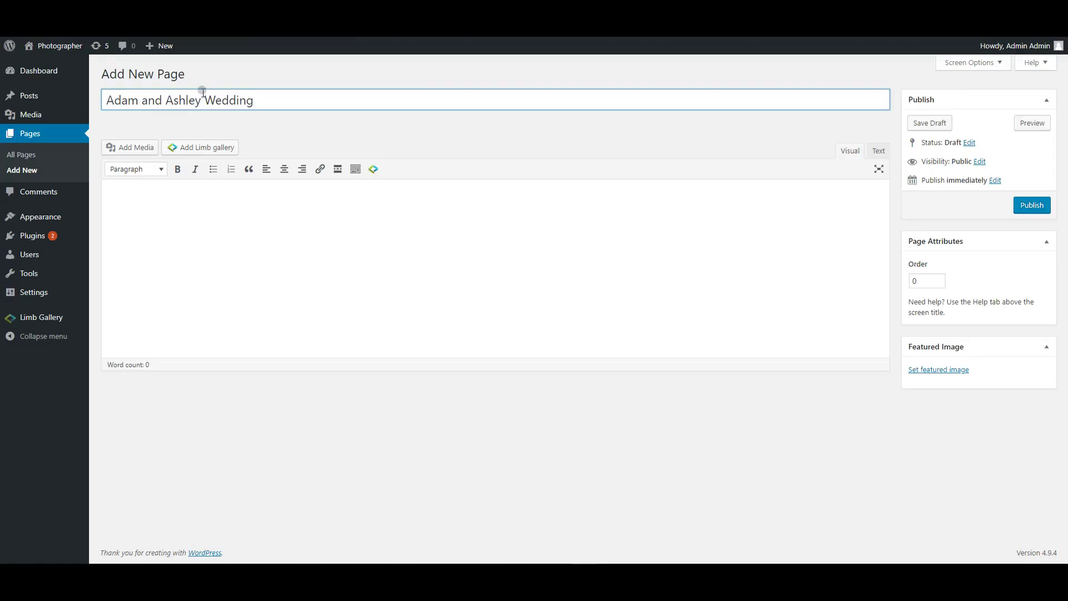
# Step: Insert the Wedding gallery in thumbnail view into the page and publish it
pyautogui.click(197, 149)
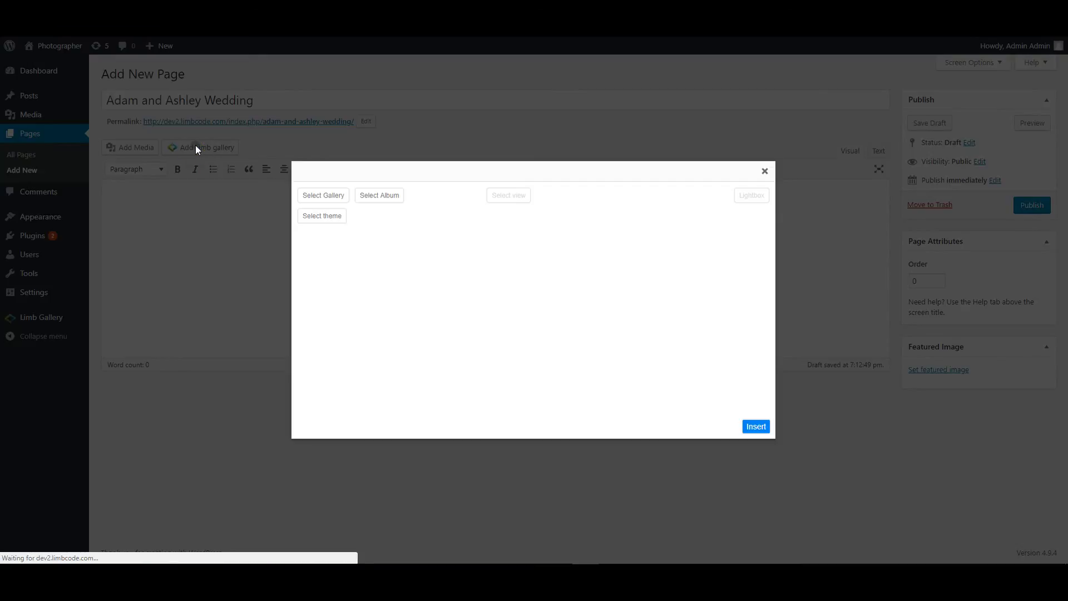
pyautogui.click(330, 201)
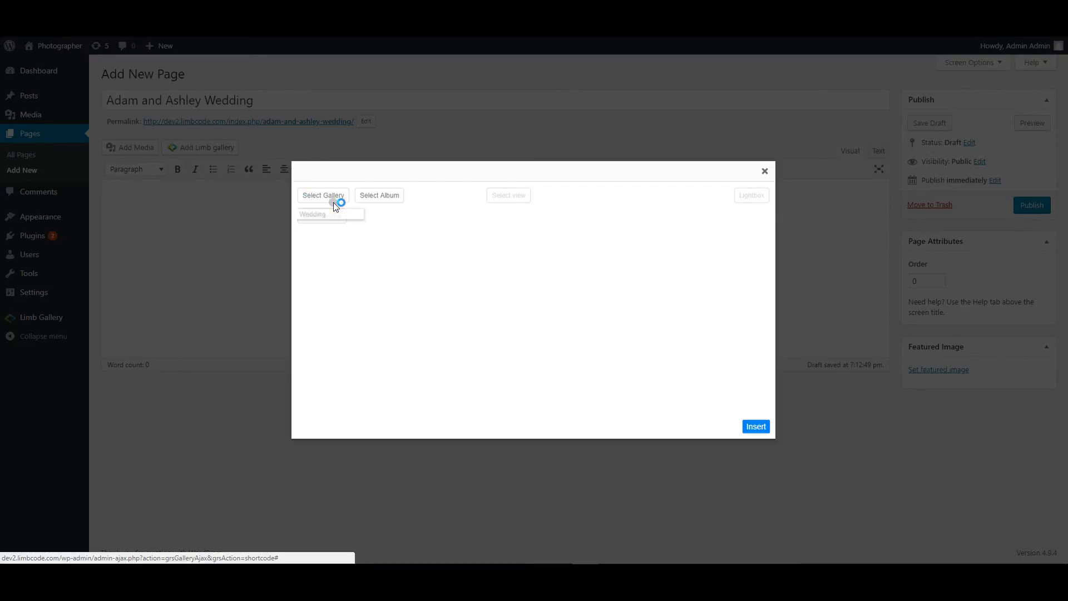
pyautogui.click(343, 217)
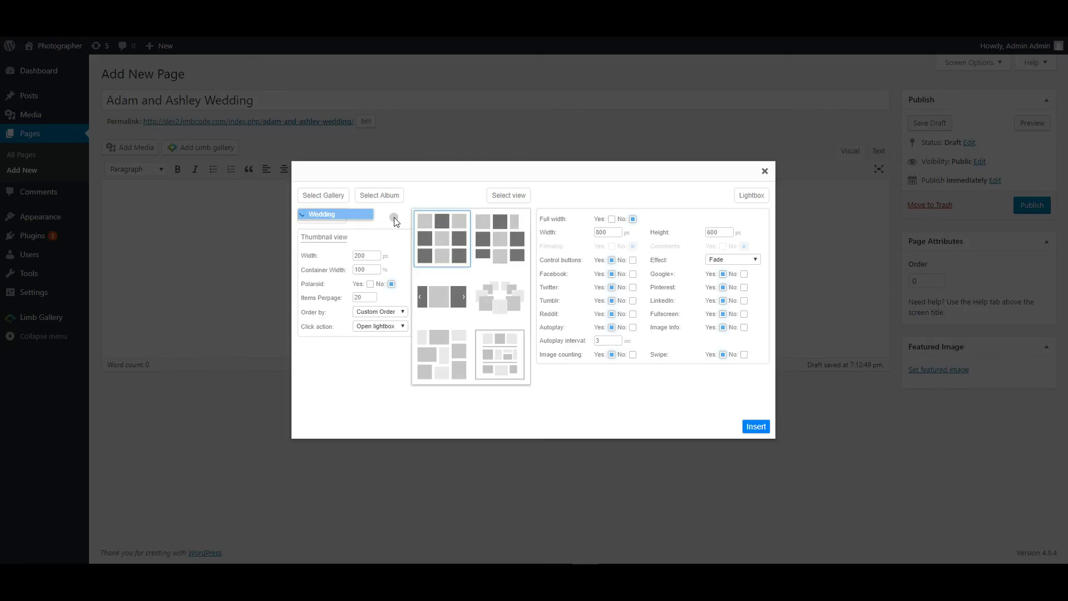
pyautogui.click(394, 218)
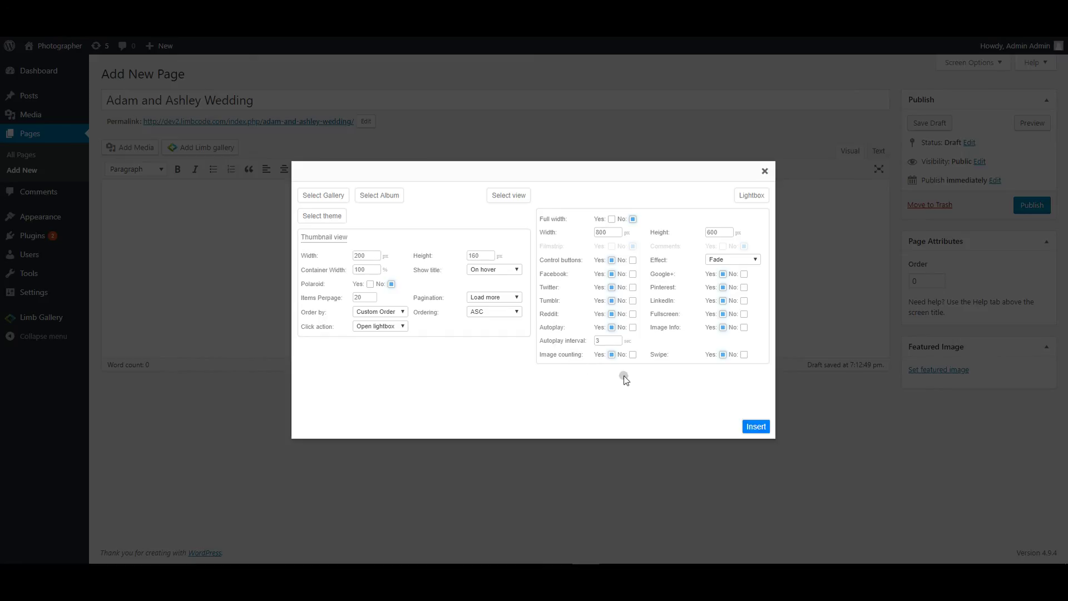
pyautogui.click(756, 428)
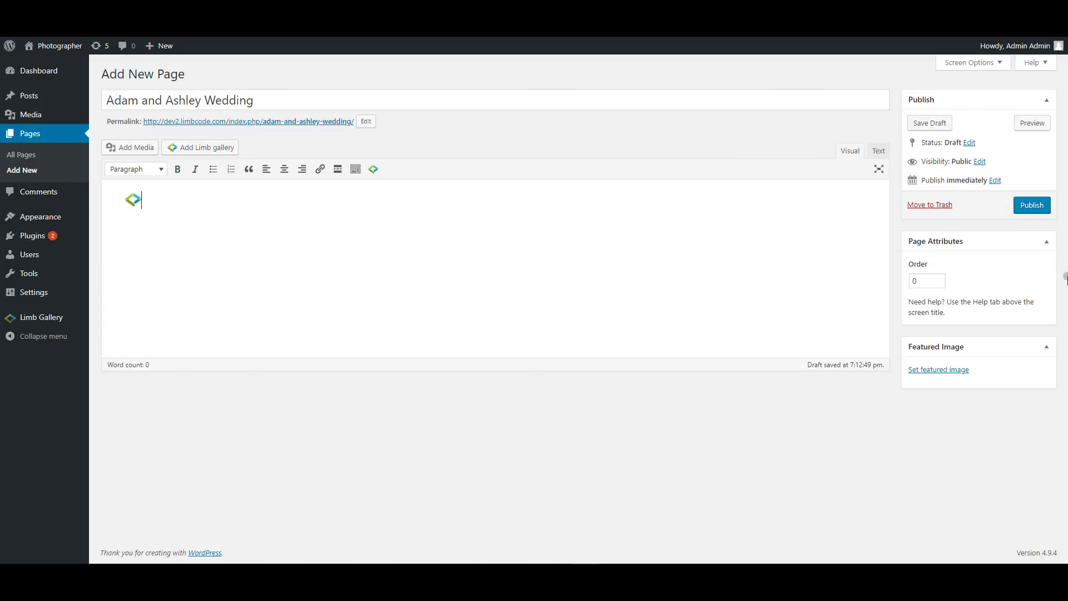
pyautogui.click(1034, 205)
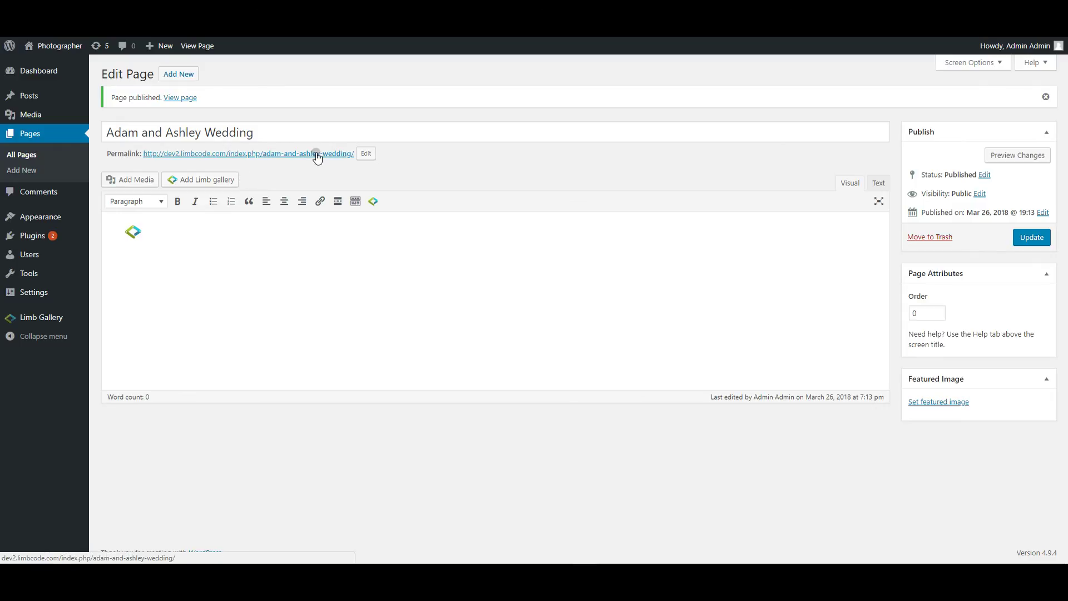
# Step: View the live page, play the video in the lightbox, step through to the fifth image, then close it
pyautogui.click(316, 156)
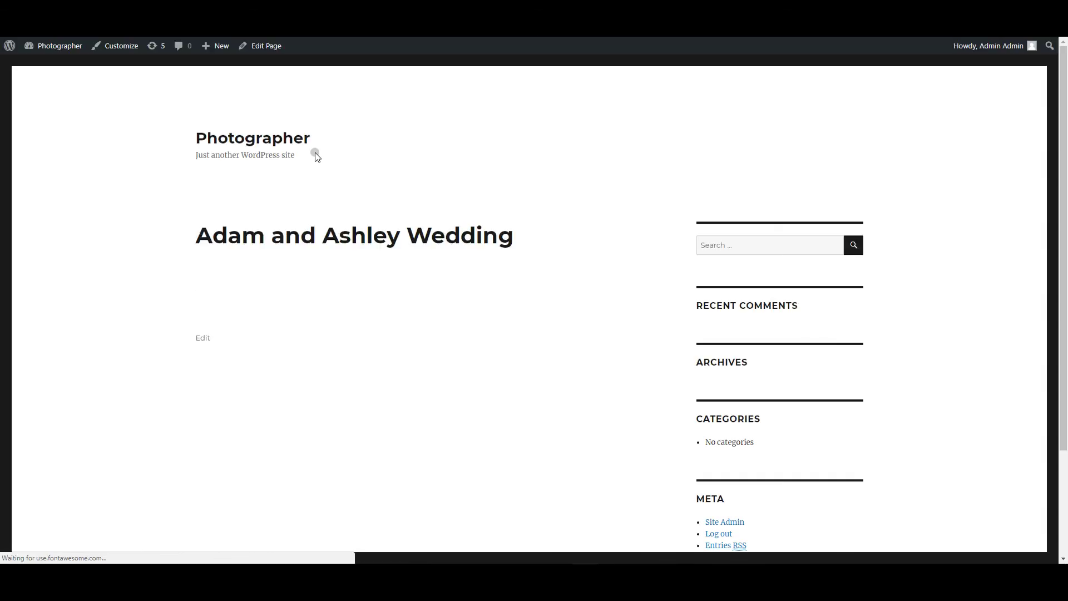
pyautogui.scroll(-1, 316, 156)
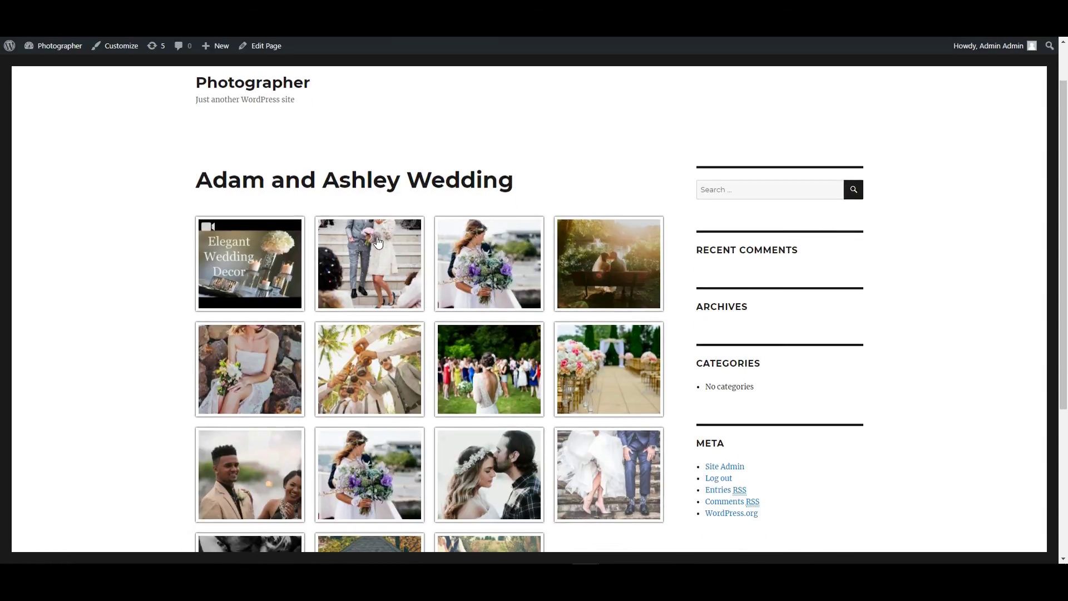
pyautogui.click(230, 245)
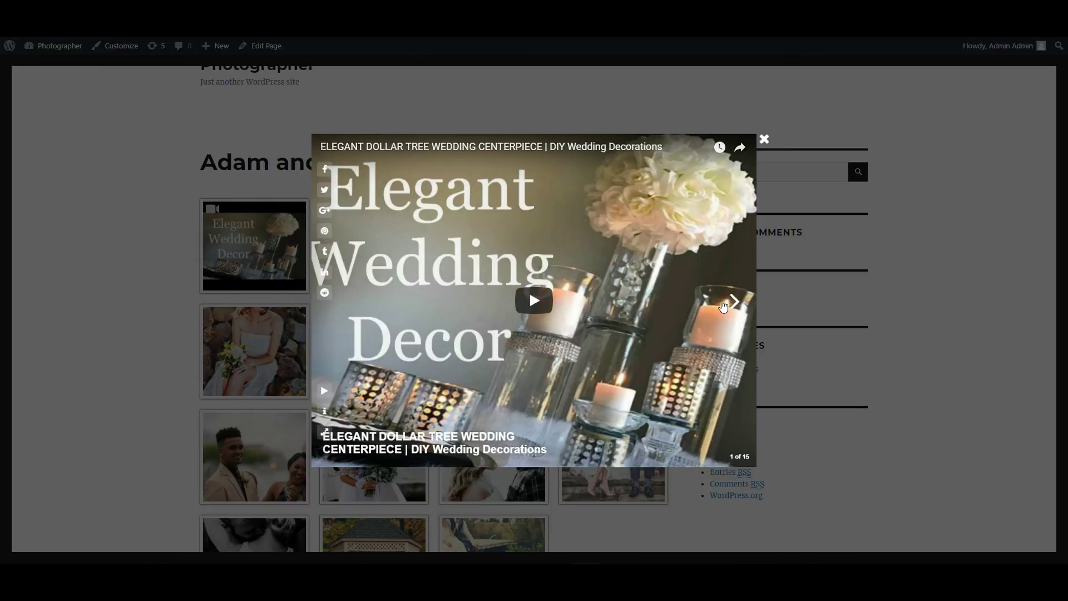
pyautogui.click(736, 302)
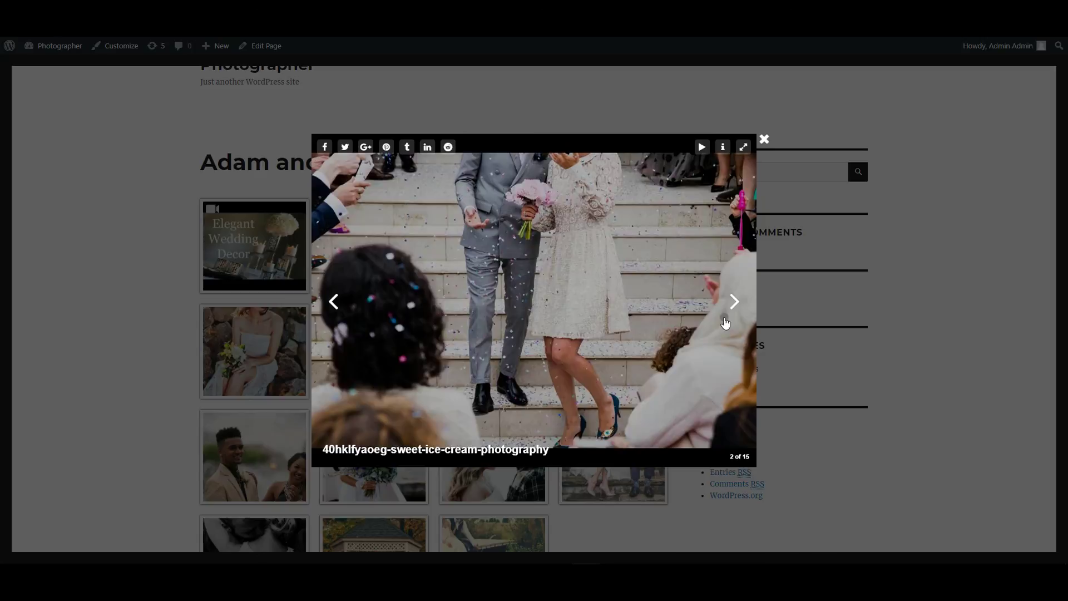
pyautogui.click(737, 303)
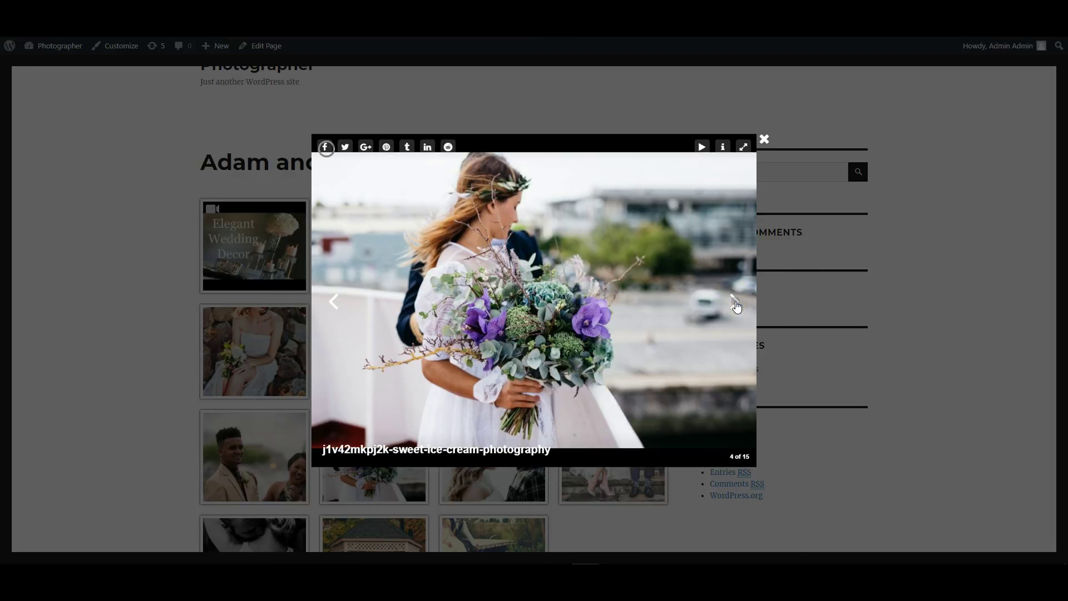
pyautogui.click(737, 305)
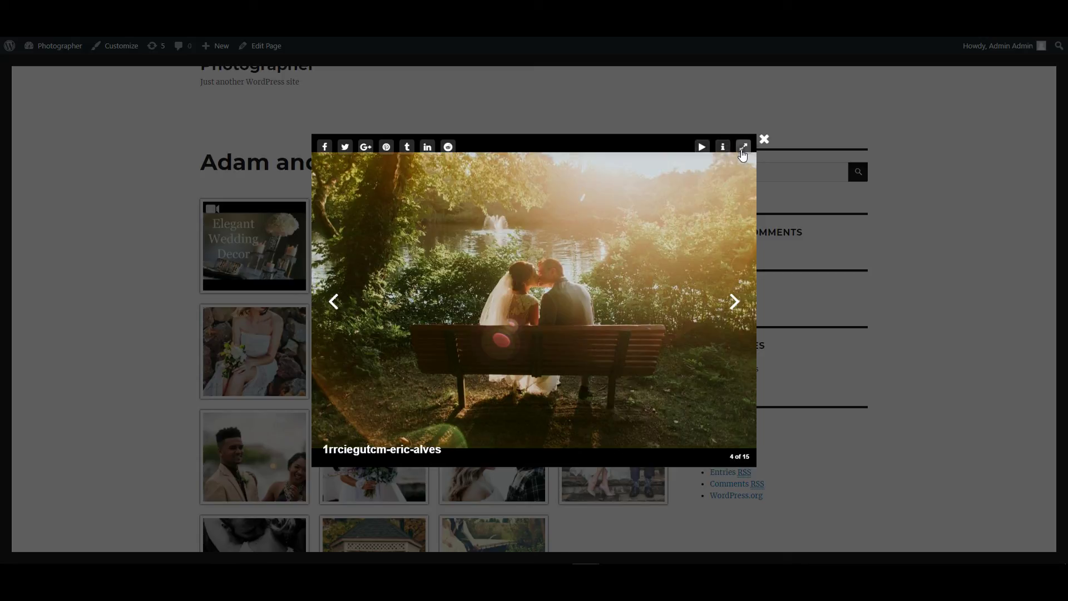
pyautogui.click(735, 299)
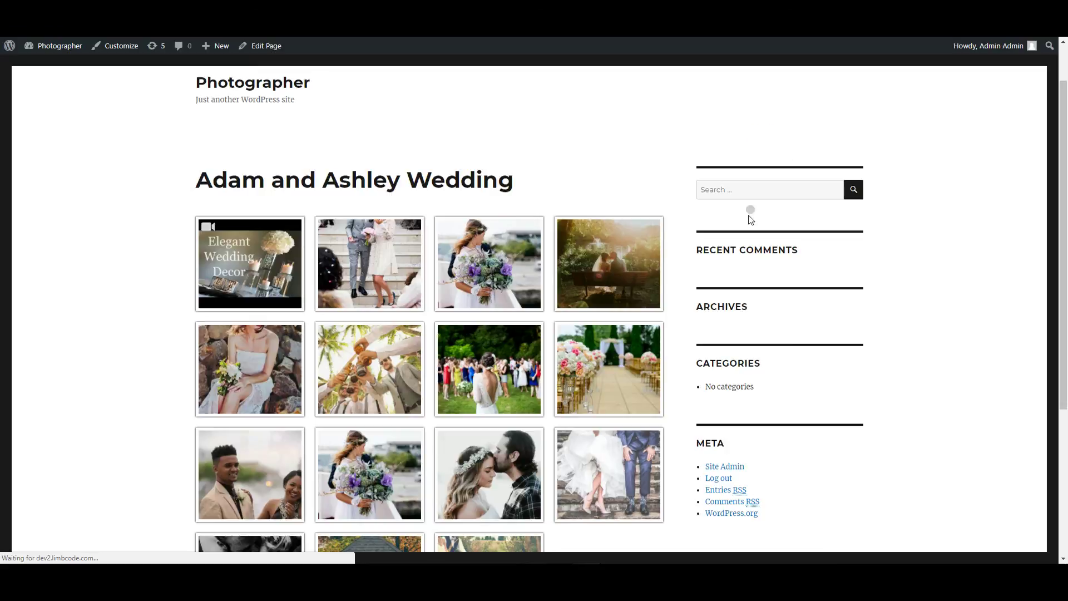
pyautogui.click(764, 141)
pyautogui.scroll(-1, 387, 296)
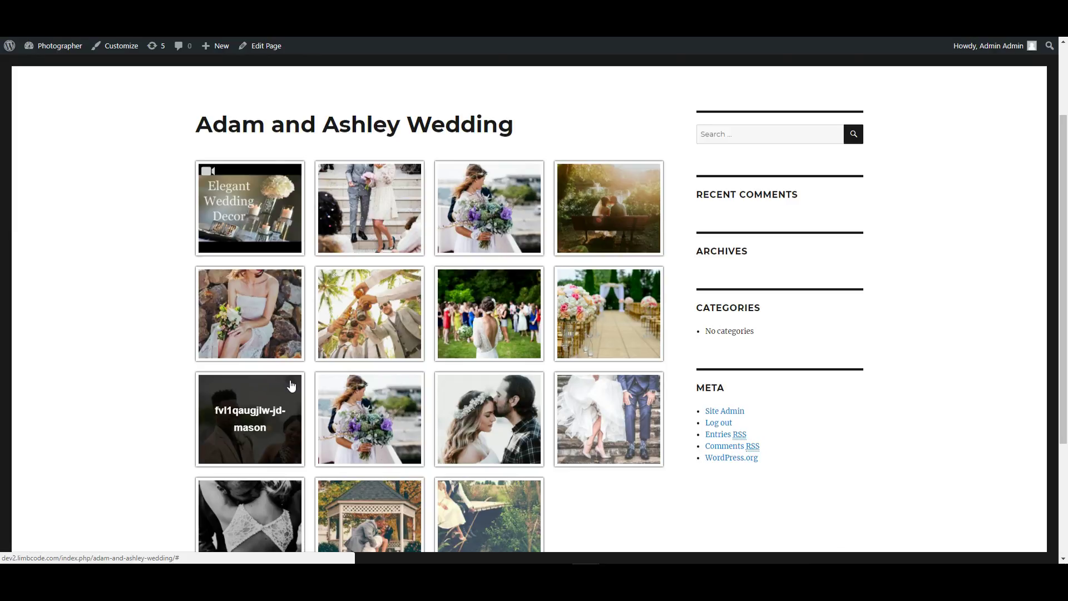
pyautogui.scroll(2, 350, 284)
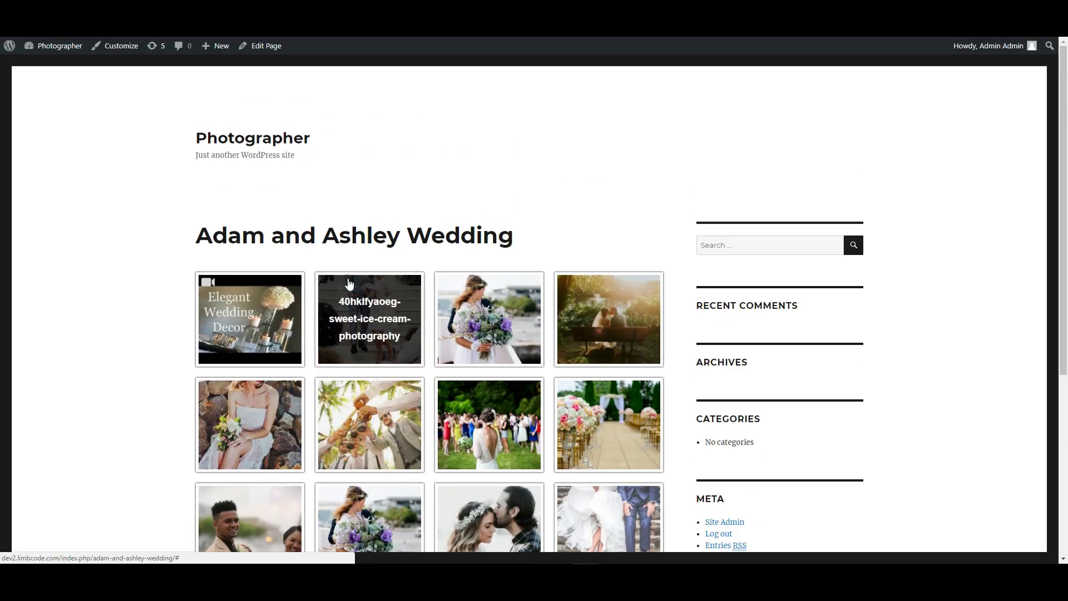
# Step: Edit the page's embedded Wedding gallery to use Masonry view and update the page
pyautogui.click(263, 45)
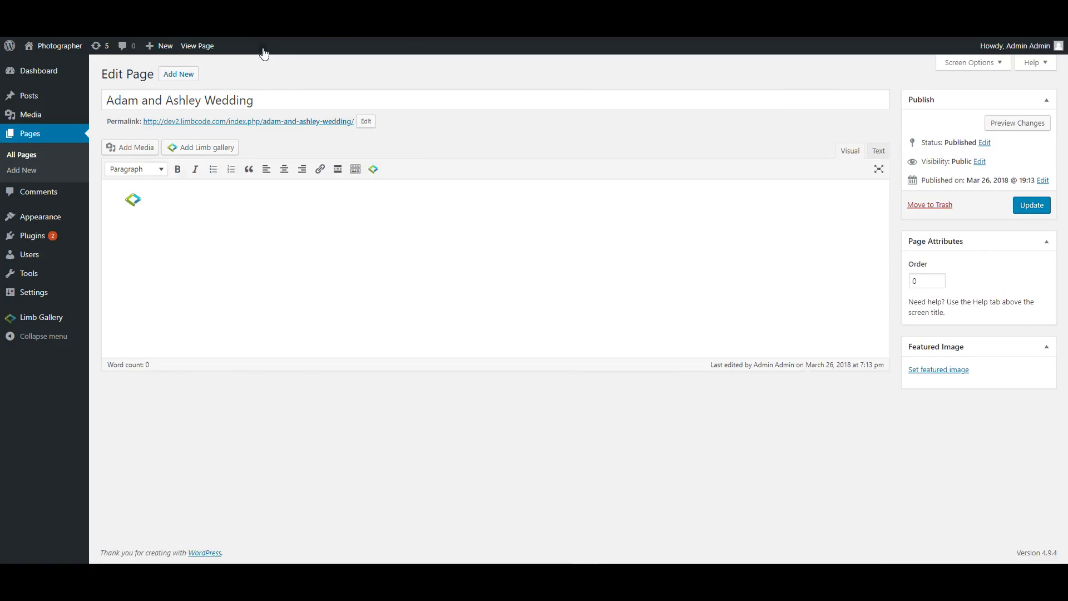
pyautogui.click(134, 201)
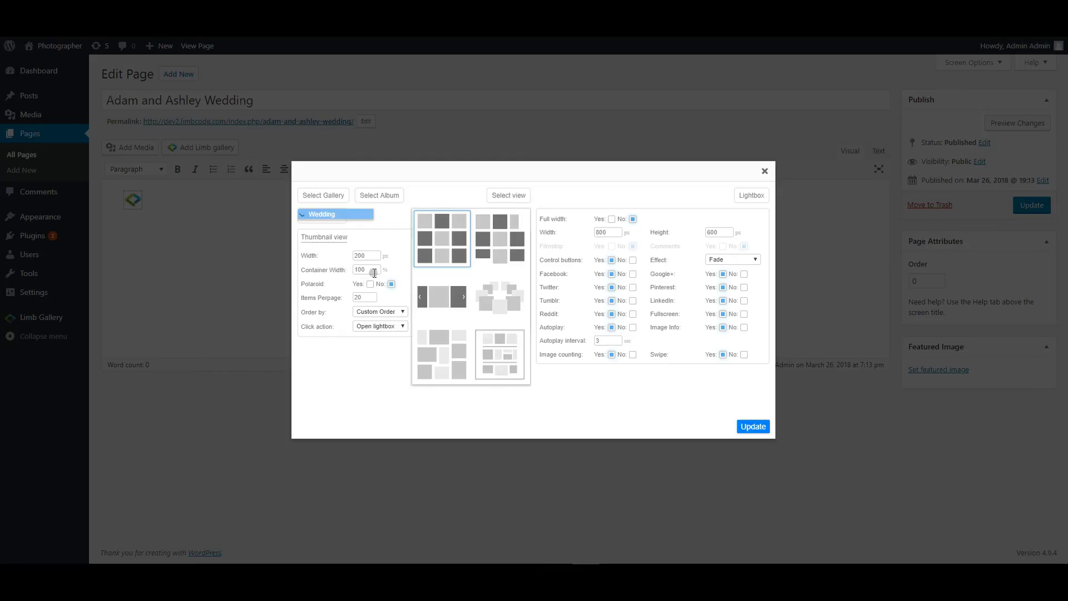
pyautogui.click(510, 246)
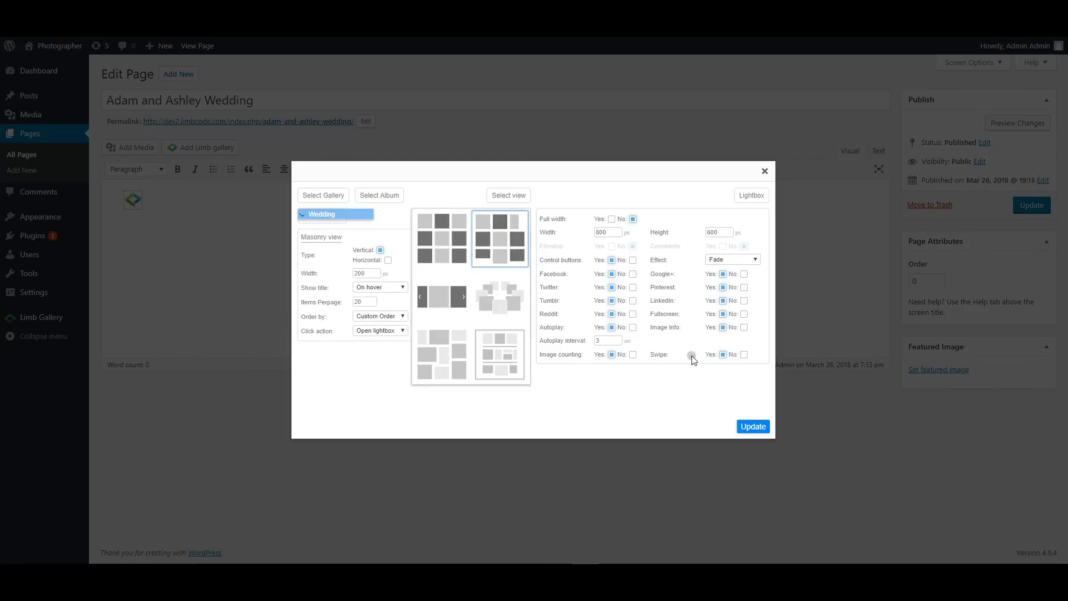
pyautogui.click(754, 426)
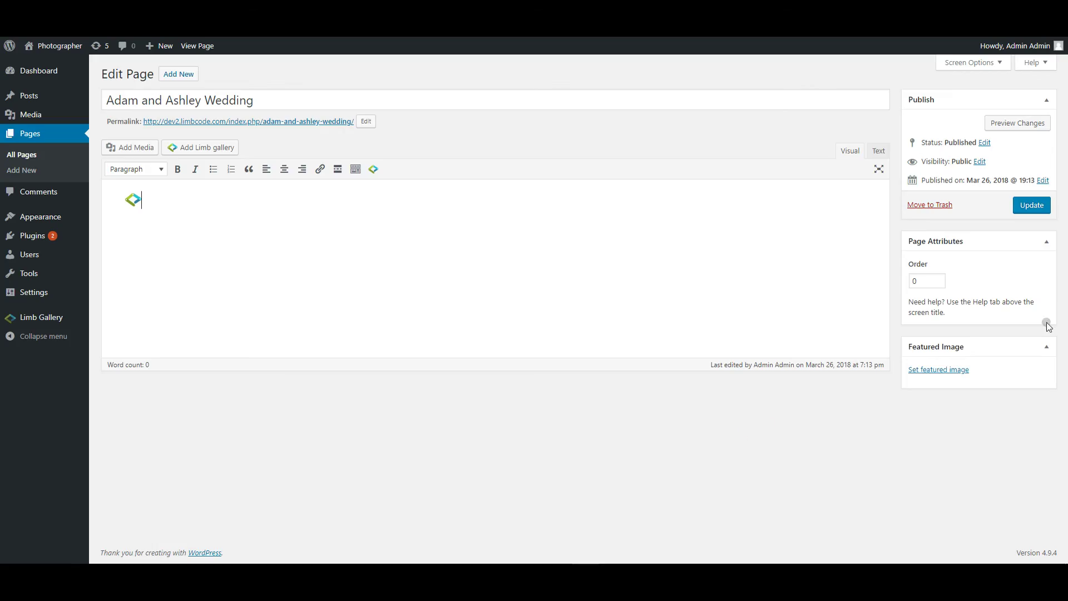
pyautogui.click(1028, 206)
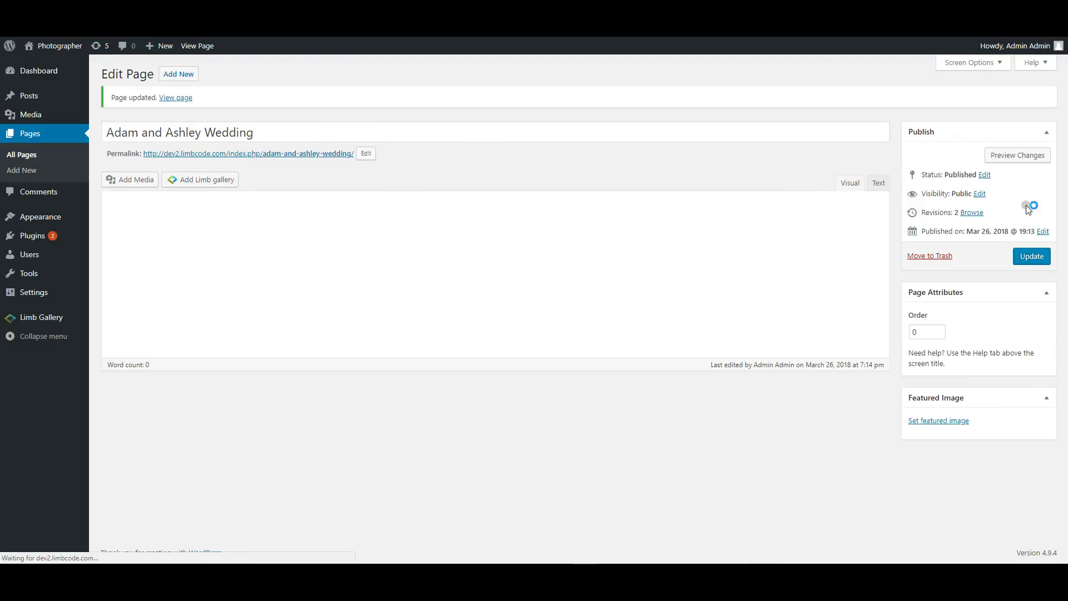
# Step: View the updated 'Adam and Ashley Wedding' page with its masonry gallery on the site
pyautogui.click(308, 155)
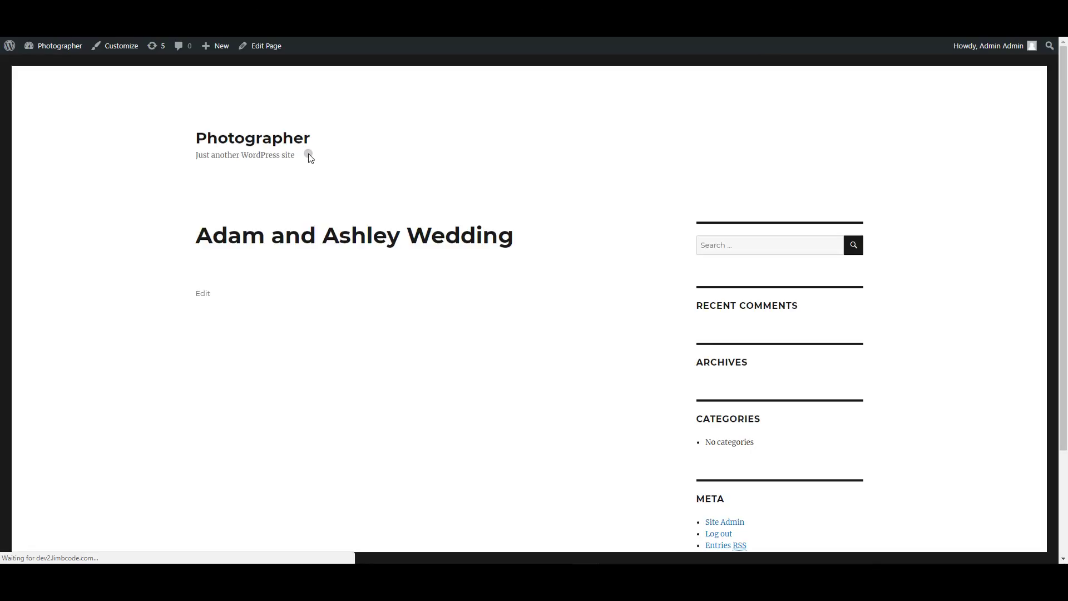
pyautogui.scroll(-2, 559, 155)
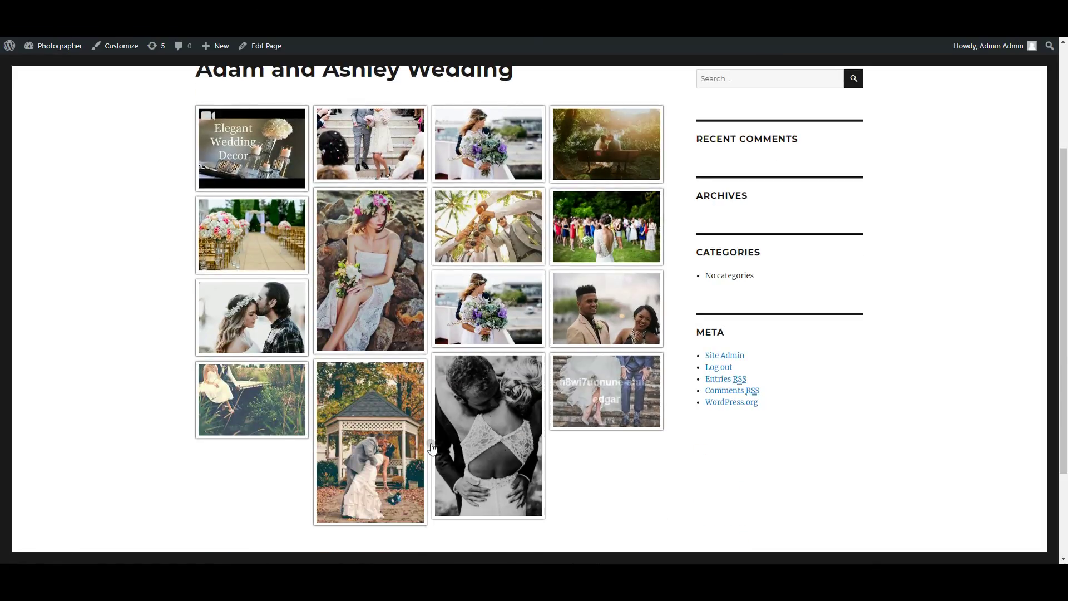
pyautogui.scroll(-1, 646, 273)
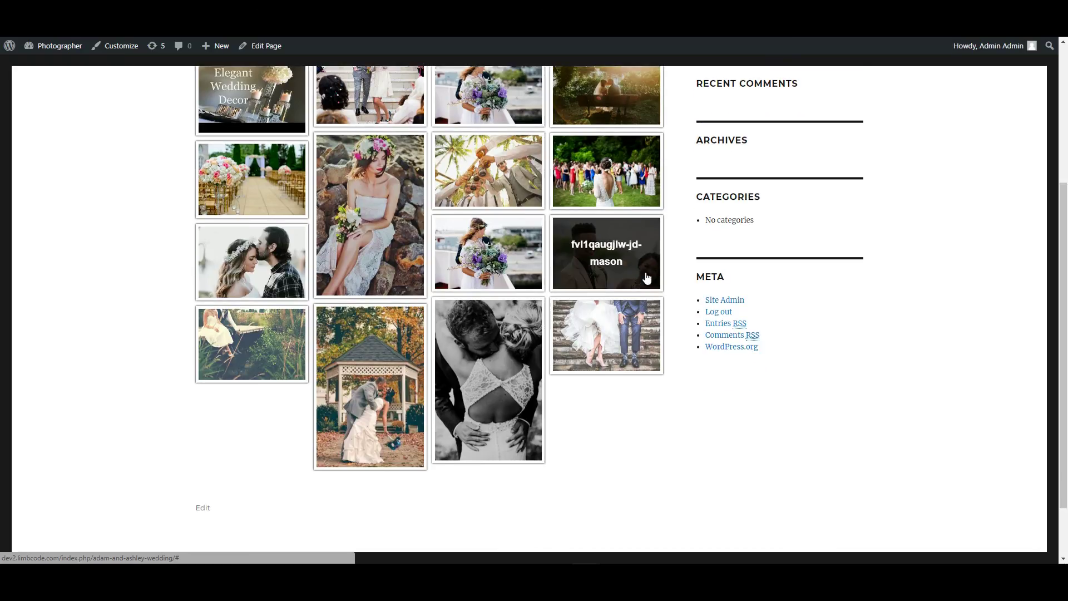